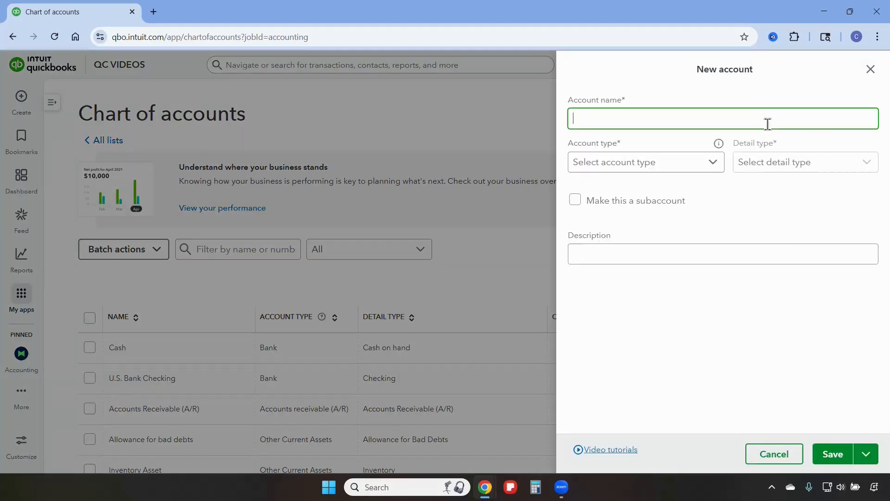
Create the account Chase Credit Card with account type Credit Card, saving it and starting another new account.
{"action": "type", "text": "Chase Credit Card"}
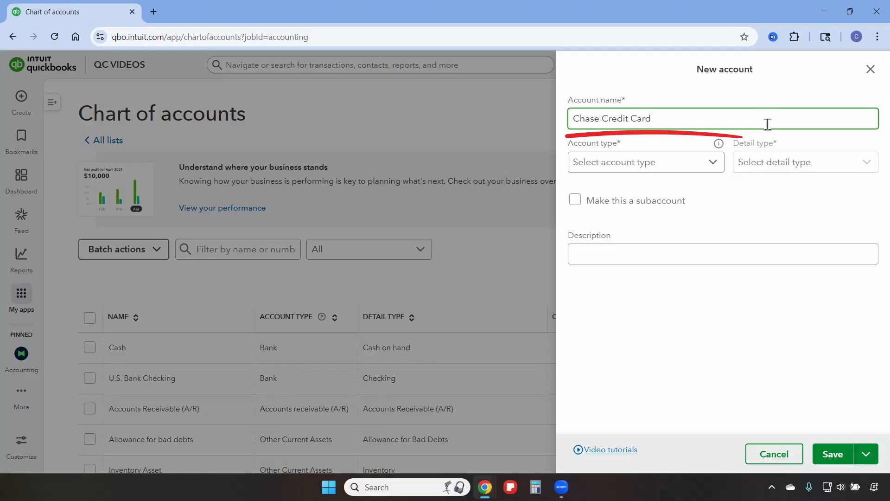
{"action": "left_click", "coordinate": [672, 163]}
{"action": "left_click", "coordinate": [636, 327]}
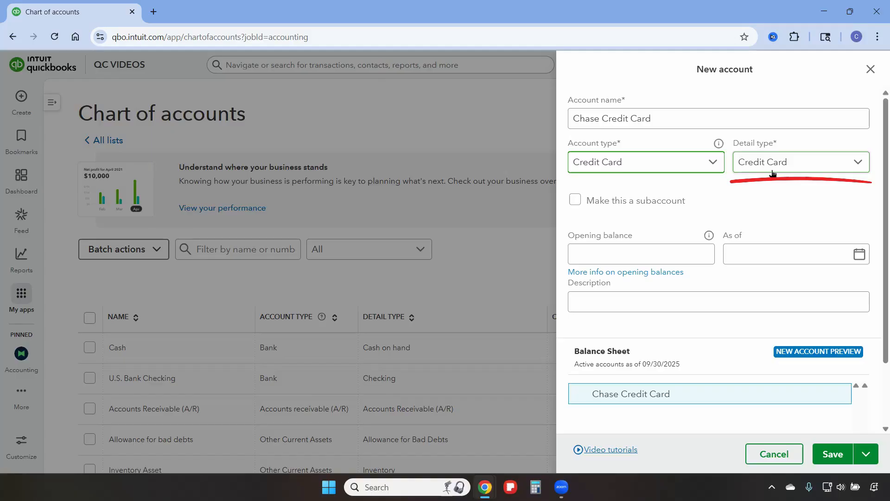
{"action": "left_click", "coordinate": [866, 454]}
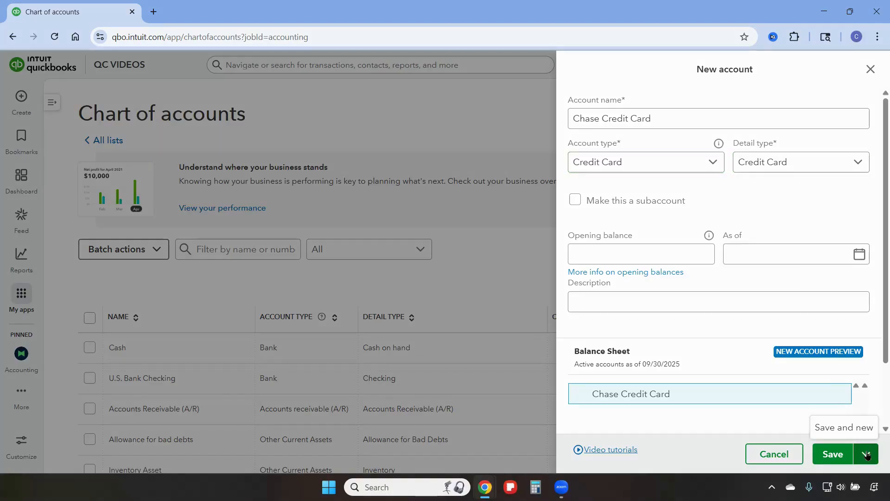
{"action": "left_click", "coordinate": [842, 430]}
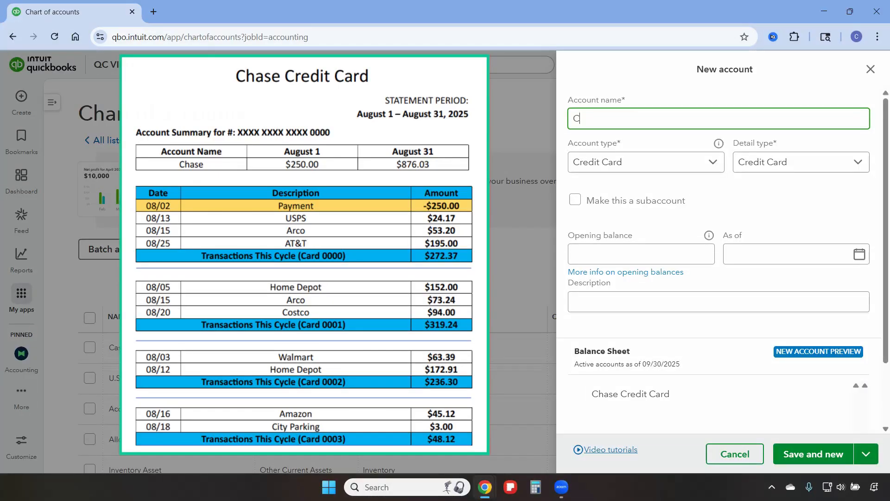
Create Chase Credit Card (0000) as a subaccount of Chase Credit Card, saving it and starting another new account.
{"action": "type", "text": "hase Credit Card (0000"}
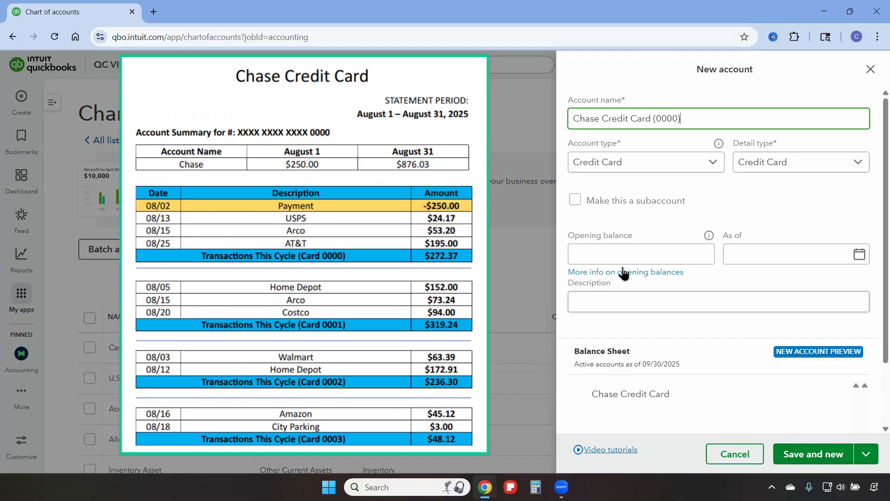
{"action": "left_click", "coordinate": [575, 201]}
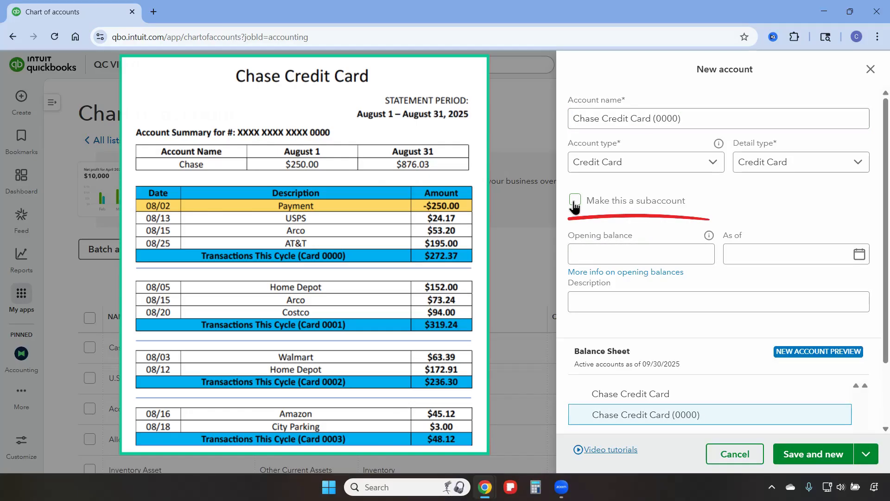
{"action": "left_click", "coordinate": [575, 202]}
{"action": "left_click", "coordinate": [620, 242]}
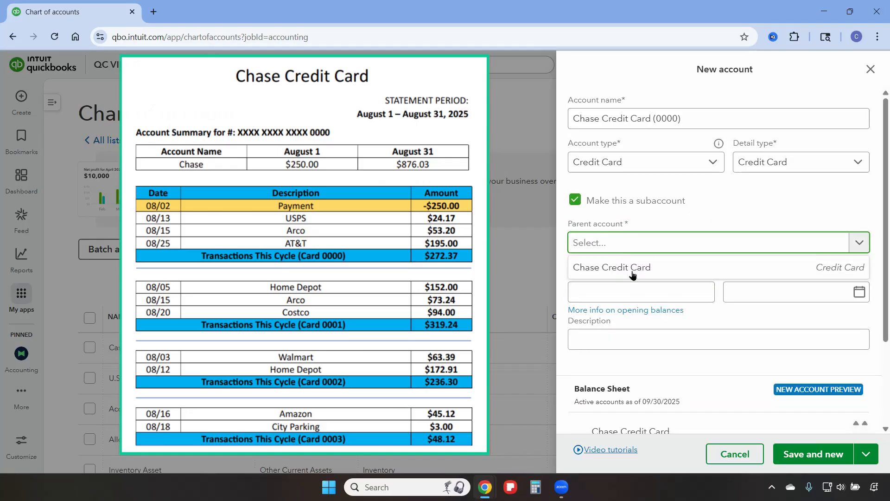
{"action": "left_click", "coordinate": [626, 268]}
{"action": "left_click", "coordinate": [820, 453]}
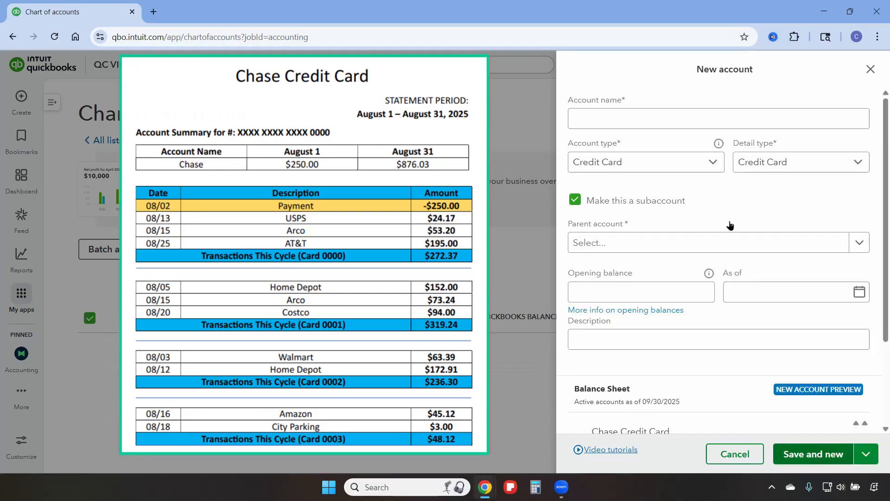
Create the subaccount Chase Credit Card (0001) with Chase Credit Card as its parent, then start another new account.
{"action": "left_click", "coordinate": [624, 117]}
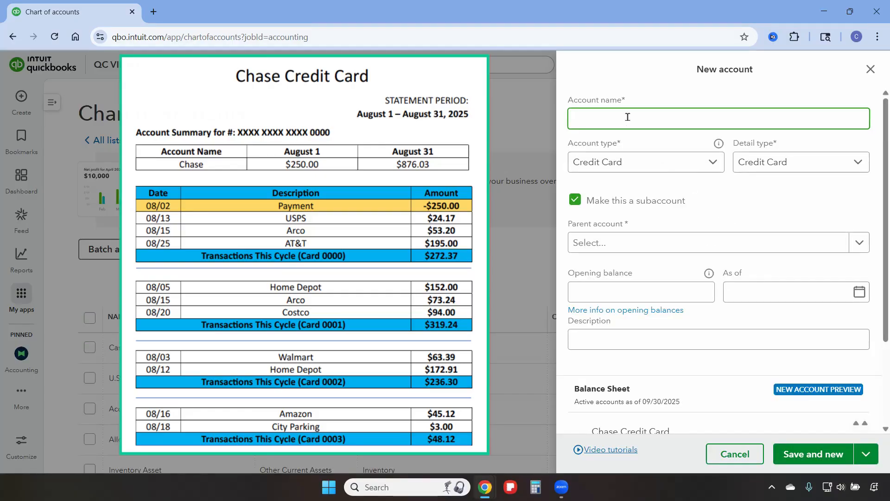
{"action": "type", "text": "Chase Credit Card (0001"}
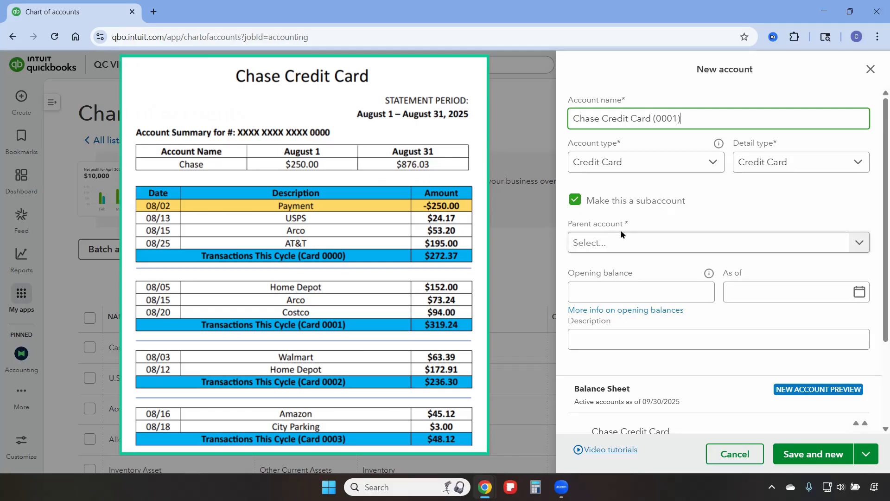
{"action": "left_click", "coordinate": [632, 246]}
{"action": "left_click", "coordinate": [633, 263]}
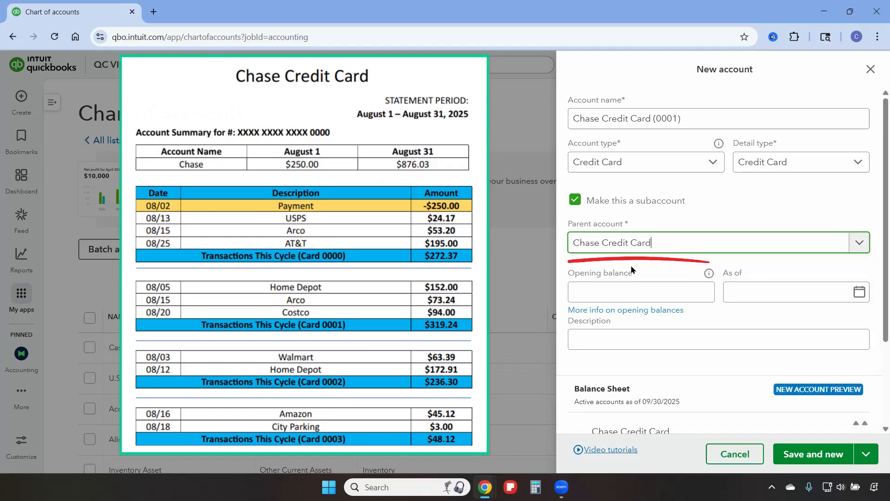
{"action": "left_click", "coordinate": [821, 457]}
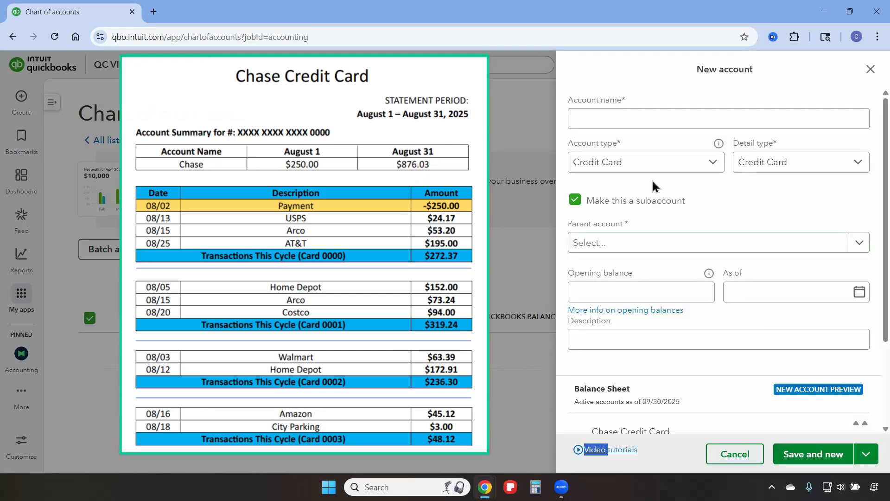
Add the subaccount Chase Credit Card (0002) under the parent Chase Credit Card and start another new account.
{"action": "left_click", "coordinate": [621, 121]}
{"action": "type", "text": "Chase Credit Card (0002"}
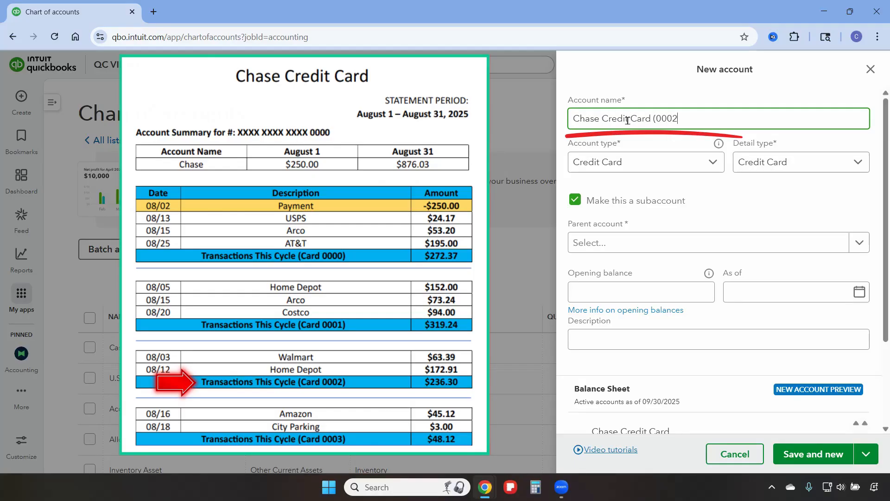
{"action": "left_click", "coordinate": [608, 243]}
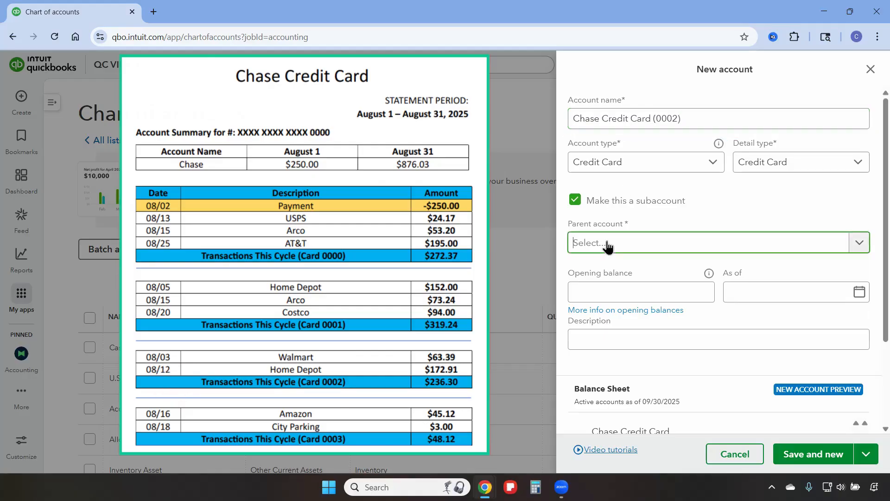
{"action": "left_click", "coordinate": [612, 267]}
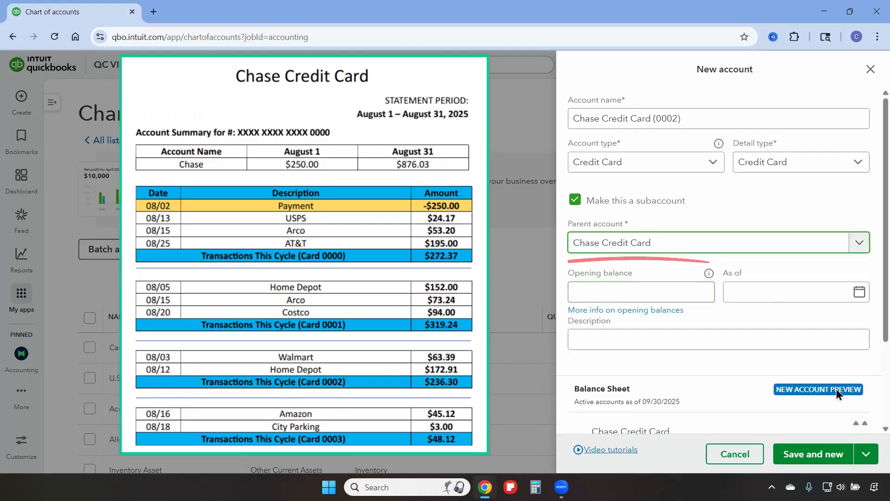
{"action": "left_click", "coordinate": [818, 455]}
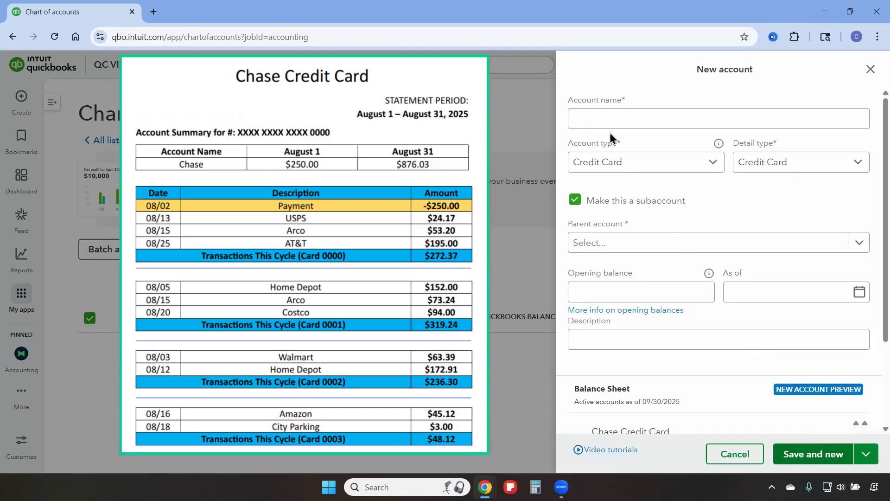
Name the last subaccount Chase Credit Card (0003) and assign Chase Credit Card as its parent account.
{"action": "left_click", "coordinate": [621, 119]}
{"action": "type", "text": "Chase Credit Card (0003"}
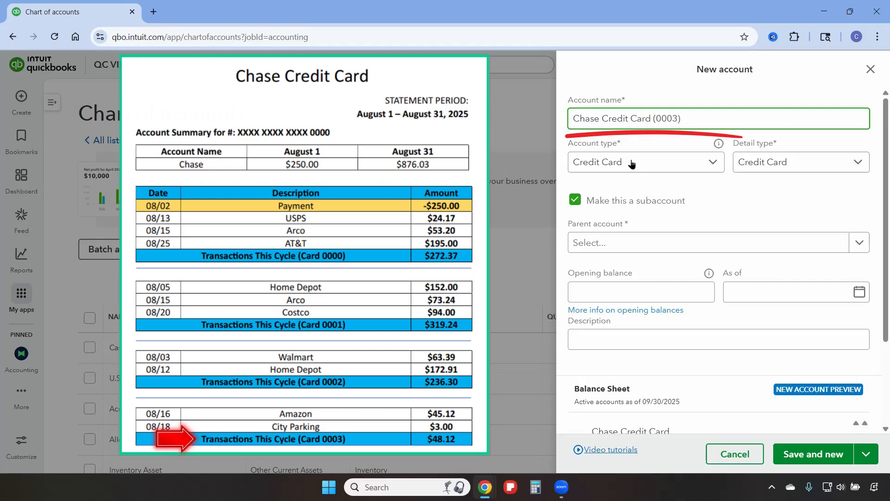
{"action": "left_click", "coordinate": [616, 246]}
{"action": "left_click", "coordinate": [619, 265]}
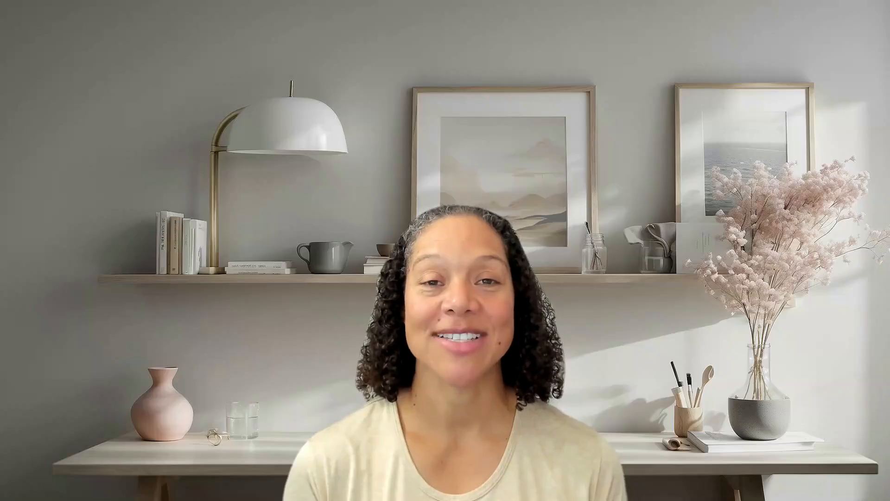
Go to the bank transactions page and start a transaction upload from a file.
{"action": "left_click", "coordinate": [22, 296]}
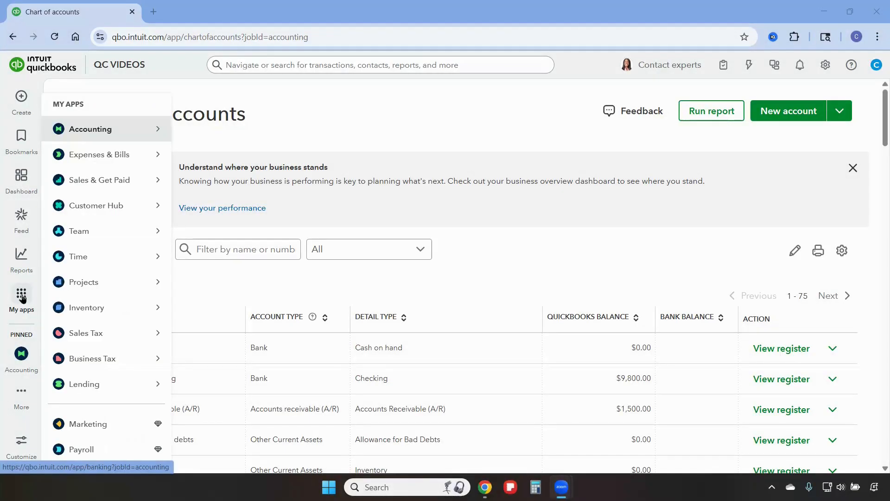
{"action": "mouse_move", "coordinate": [153, 129]}
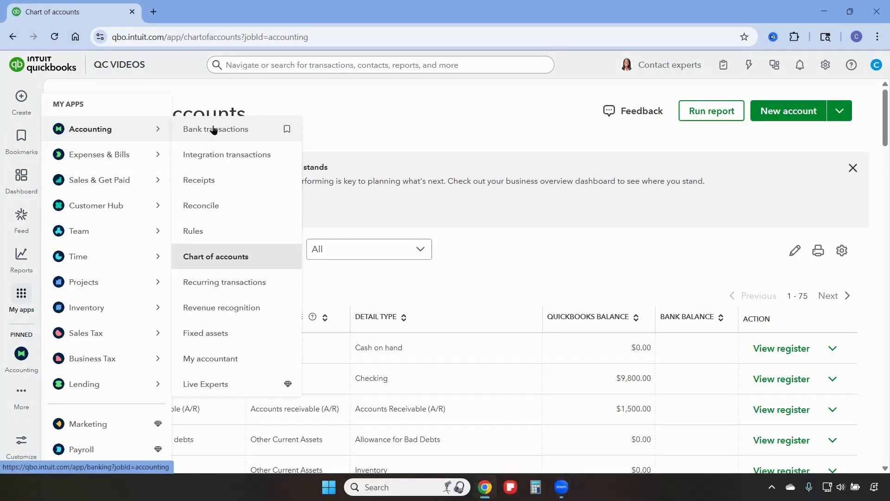
{"action": "left_click", "coordinate": [214, 129]}
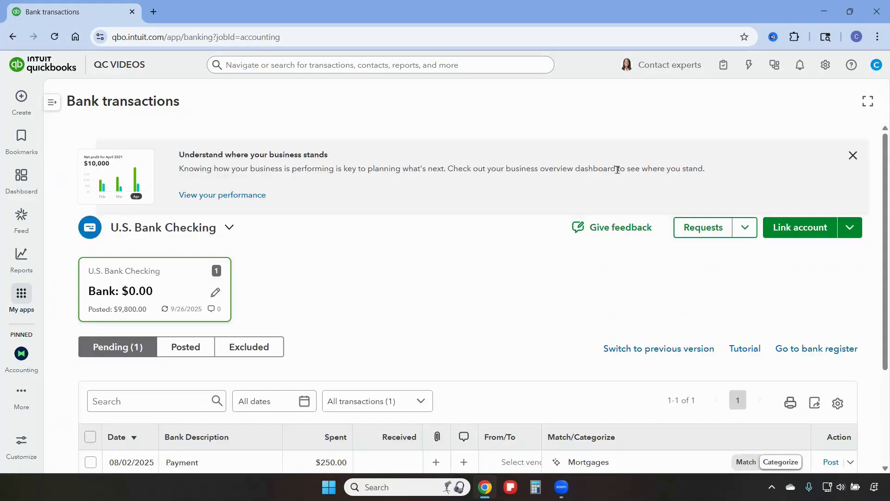
{"action": "left_click", "coordinate": [850, 227]}
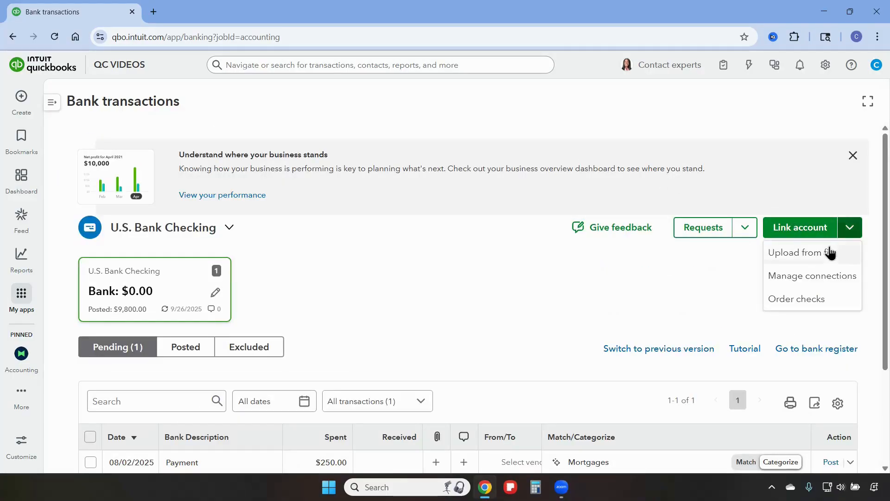
{"action": "left_click", "coordinate": [825, 259]}
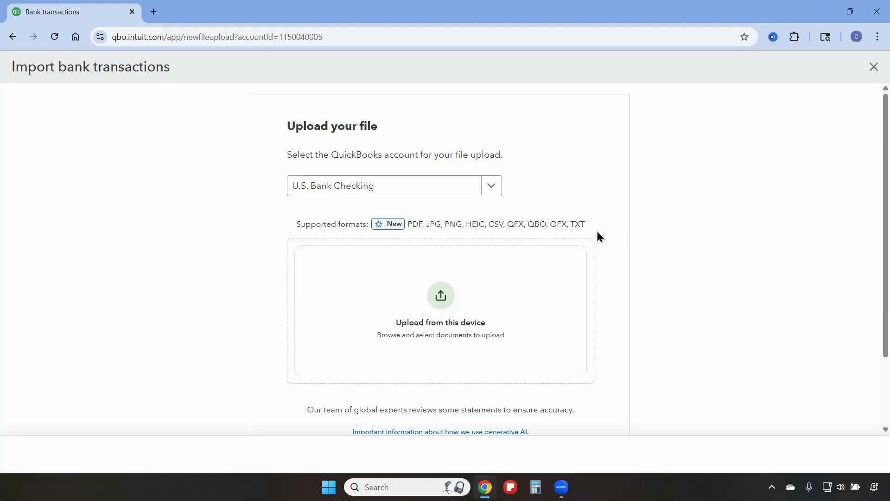
Choose Chase Credit Card (0000) as the upload account and load the file Chase CC 0000.csv from Downloads.
{"action": "left_click", "coordinate": [490, 188]}
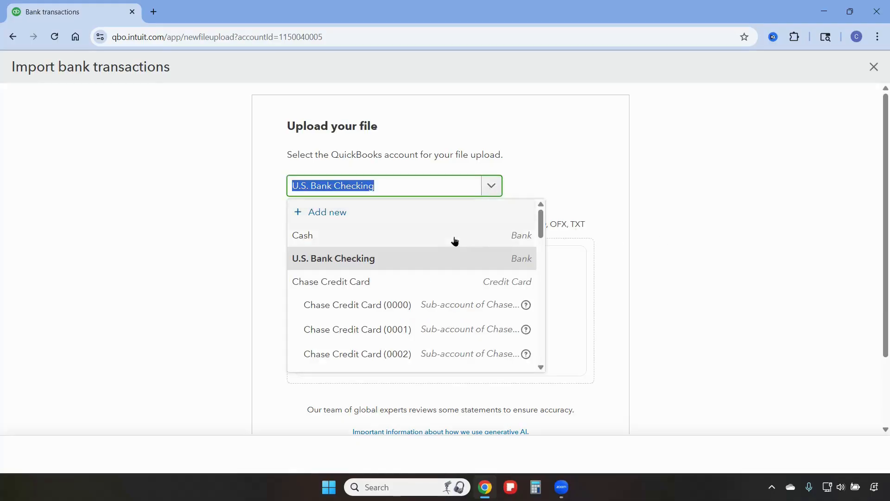
{"action": "left_click", "coordinate": [401, 310]}
{"action": "left_click", "coordinate": [438, 301]}
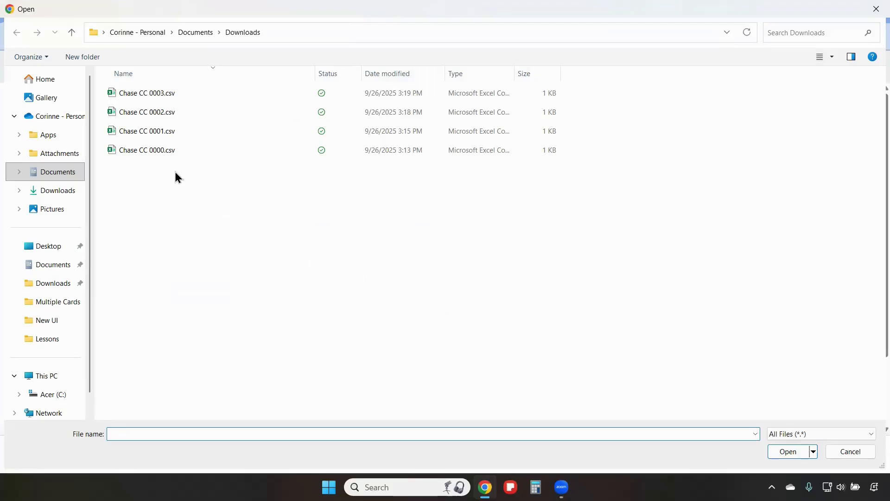
{"action": "left_click", "coordinate": [146, 149]}
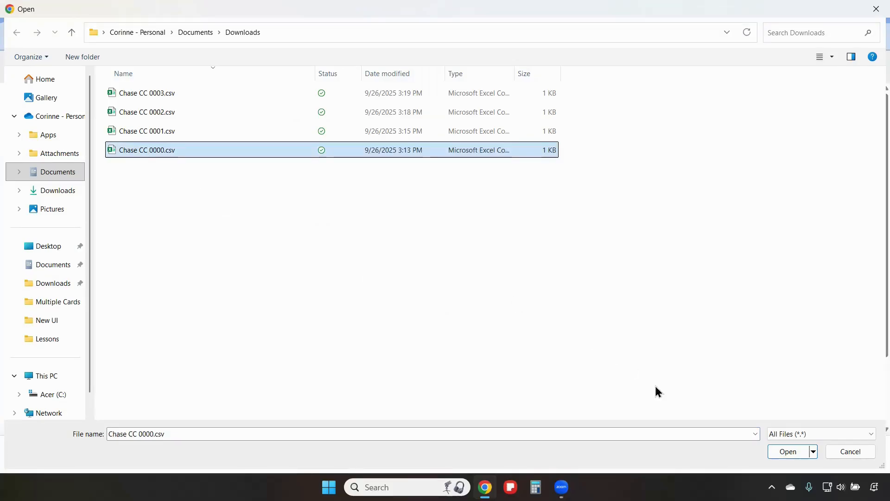
{"action": "left_click", "coordinate": [784, 451]}
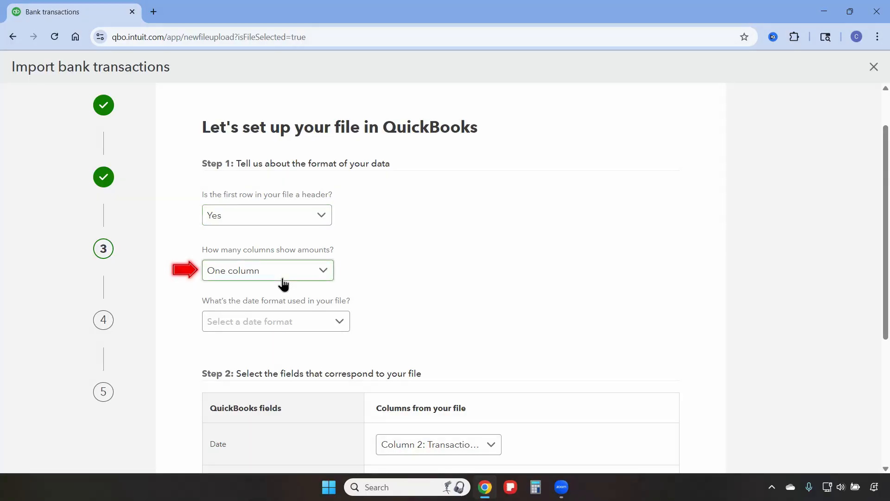
Set the file's date format to MM/dd/yyyy, then check and accept the Date, Description and Amount column mapping.
{"action": "left_click", "coordinate": [298, 330]}
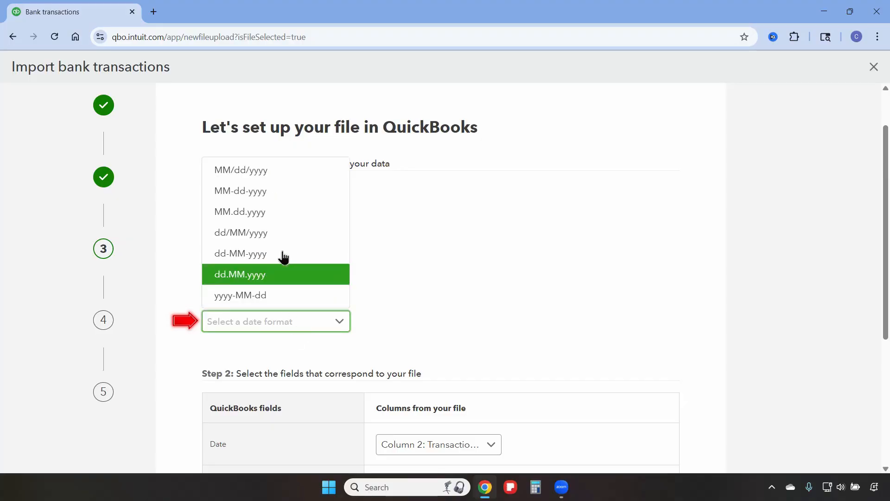
{"action": "left_click", "coordinate": [263, 175]}
{"action": "scroll", "coordinate": [465, 292], "scroll_direction": "down", "scroll_amount": 4}
{"action": "left_click", "coordinate": [491, 271]}
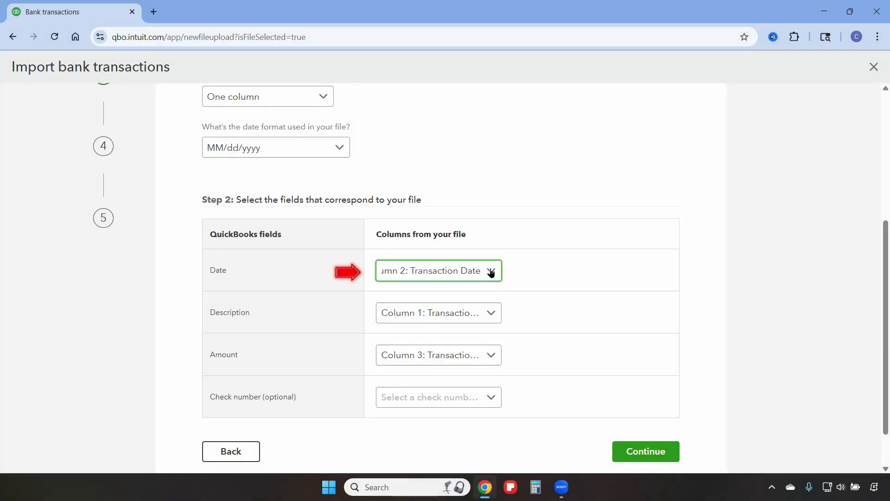
{"action": "left_click", "coordinate": [493, 314]}
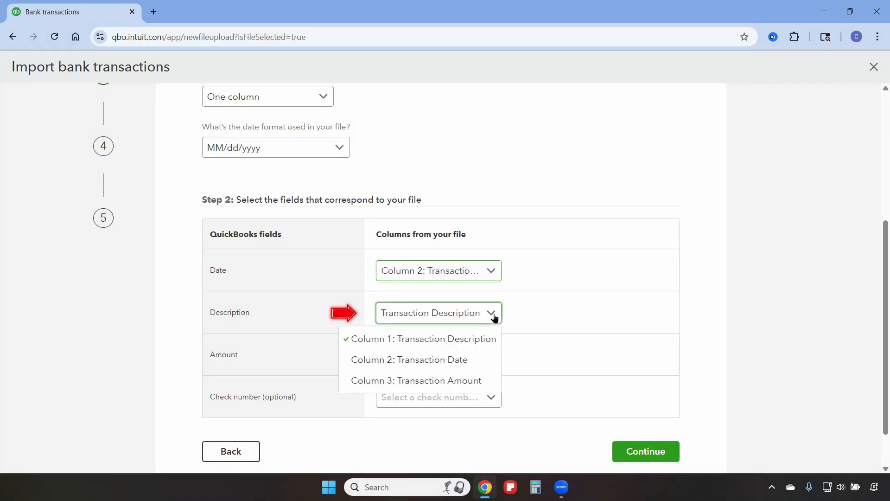
{"action": "left_click", "coordinate": [494, 317]}
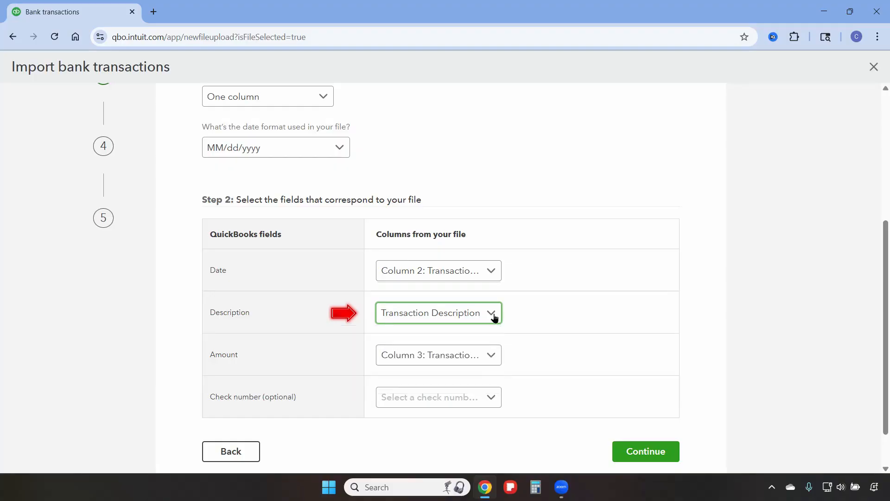
{"action": "left_click", "coordinate": [491, 356]}
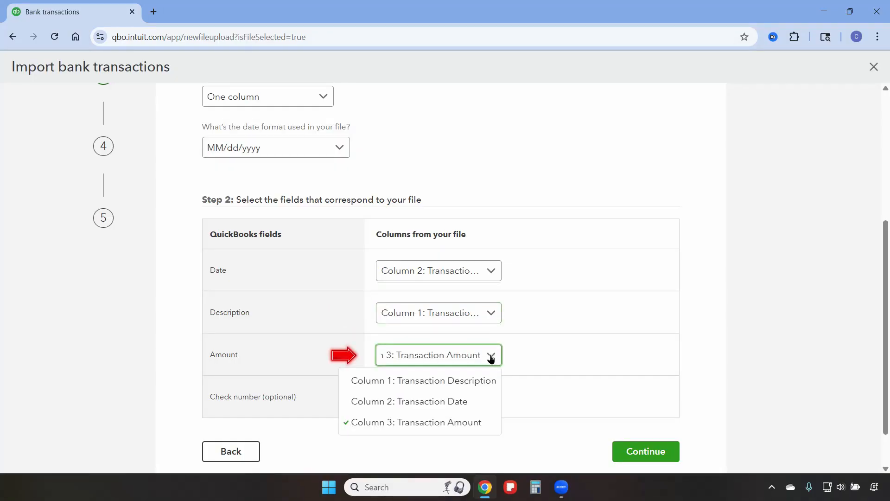
{"action": "left_click", "coordinate": [491, 357]}
{"action": "key", "text": "Tab"}
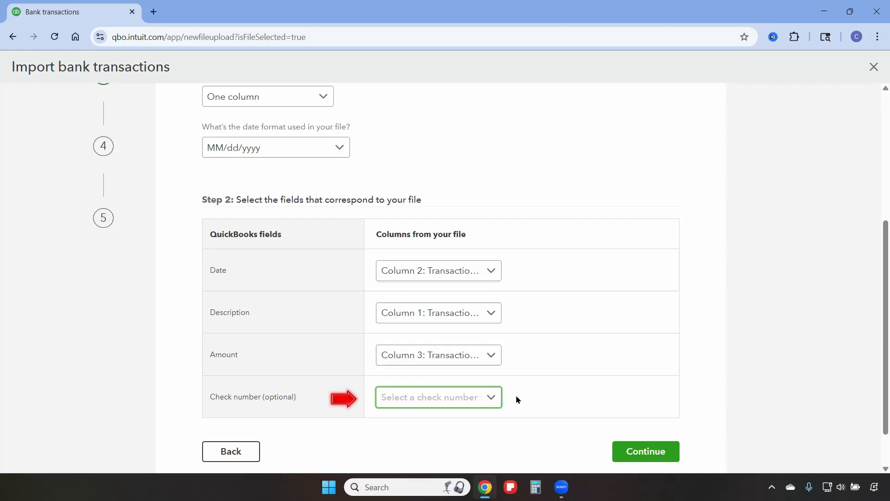
{"action": "left_click", "coordinate": [649, 448]}
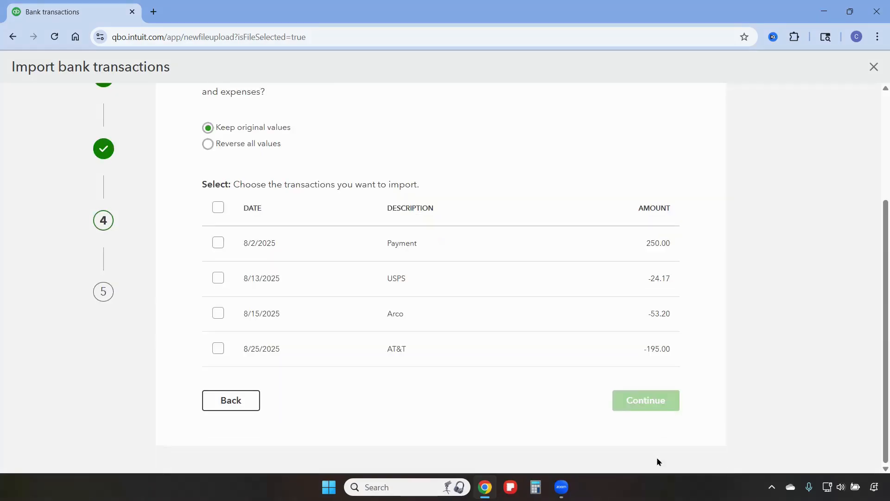
Select all transactions in the file, import them with their original values, and open the imported Chase Credit Card subaccount's feed.
{"action": "left_click", "coordinate": [218, 209]}
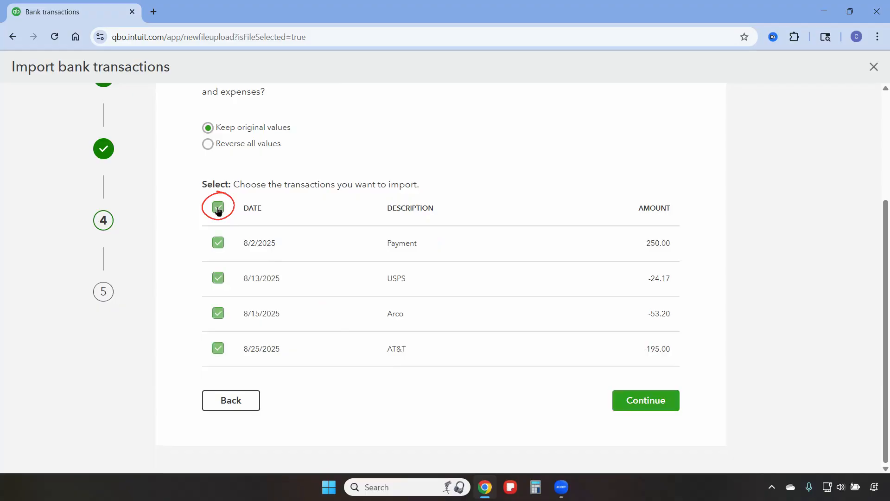
{"action": "left_click", "coordinate": [659, 407]}
{"action": "left_click", "coordinate": [568, 291]}
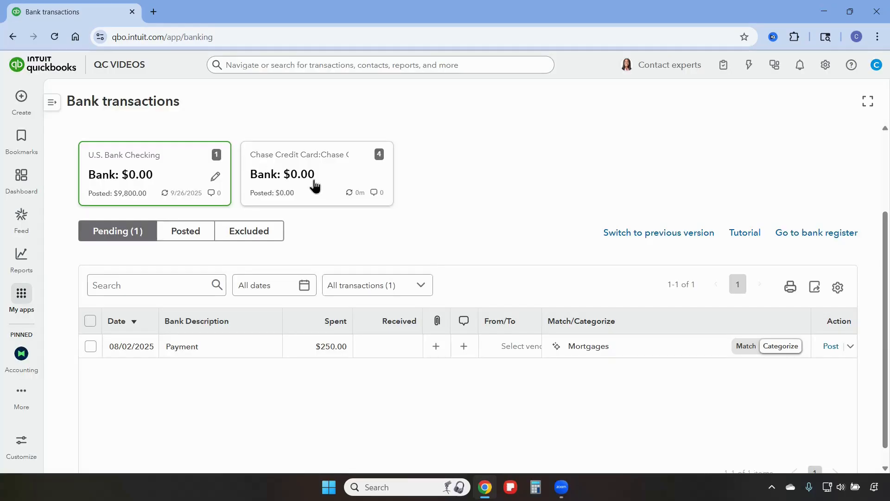
{"action": "left_click", "coordinate": [315, 182]}
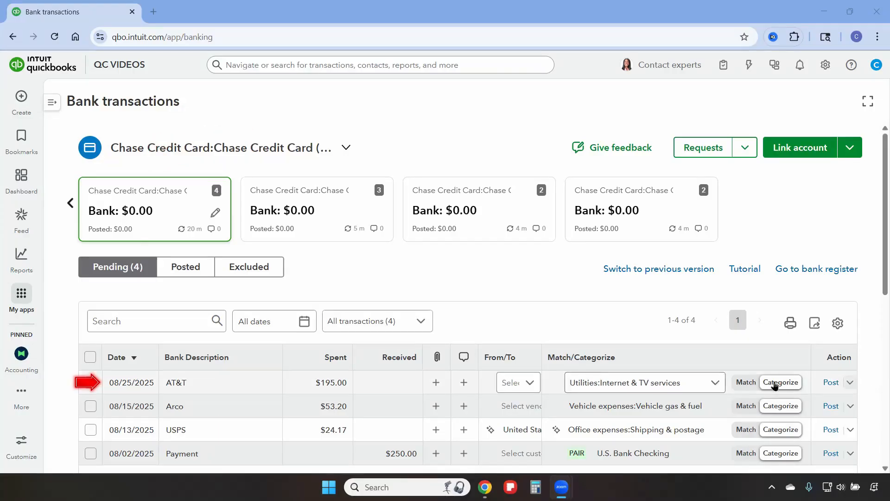
Assign the vendors AT&T and Arco to their matching pending transactions of $195.00 and $53.20, and post both.
{"action": "left_click", "coordinate": [516, 390]}
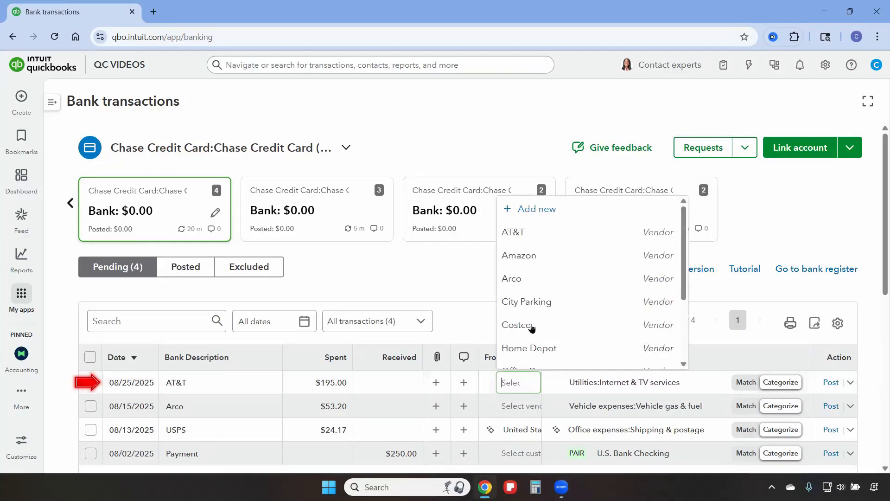
{"action": "left_click", "coordinate": [520, 234]}
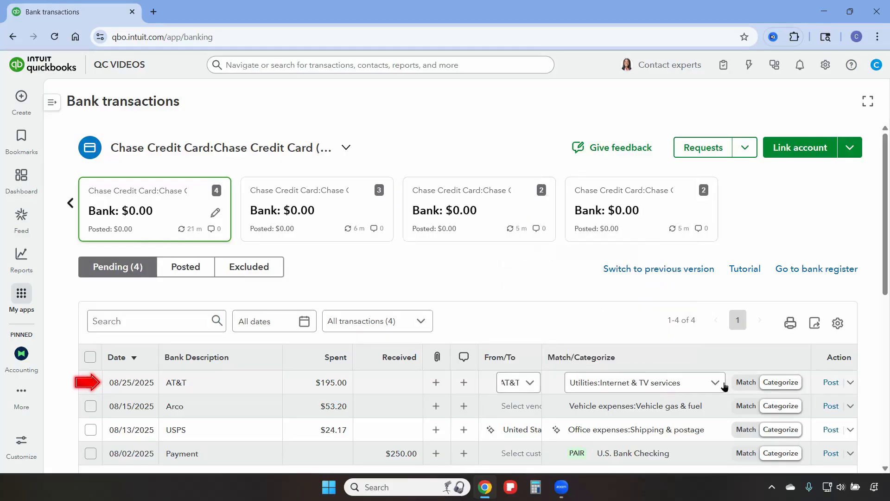
{"action": "left_click", "coordinate": [836, 385]}
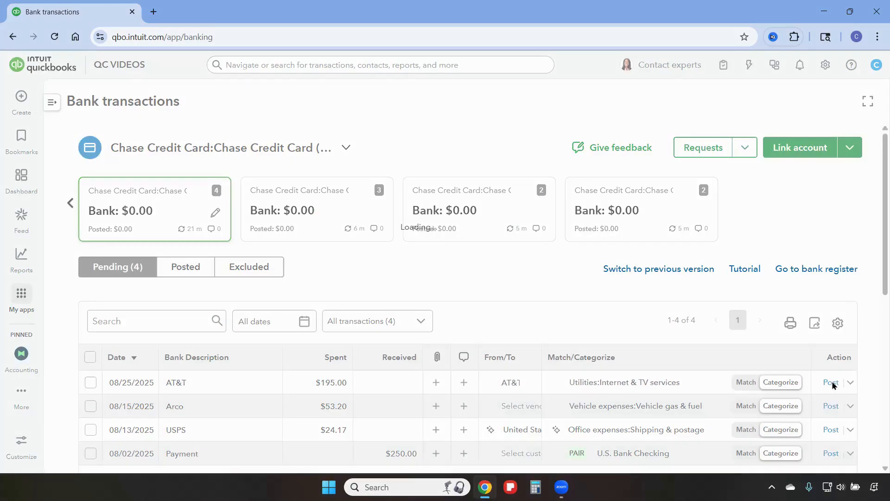
{"action": "left_click", "coordinate": [510, 380]}
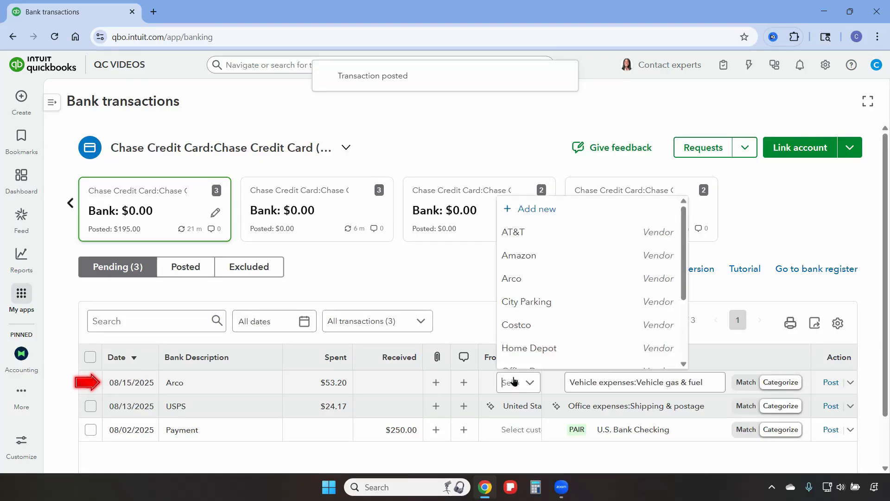
{"action": "left_click", "coordinate": [510, 279]}
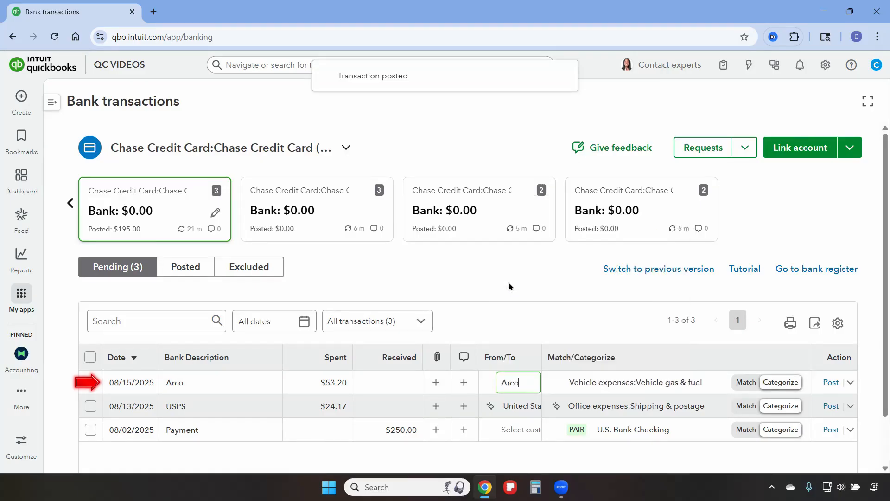
{"action": "left_click", "coordinate": [828, 384]}
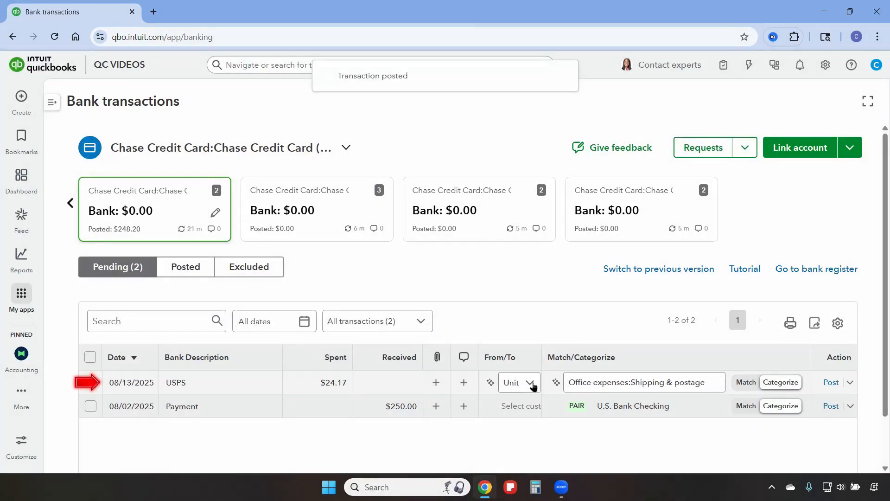
Post the USPS expense with its suggested payee and category, and post the $250.00 credit card payment paired with U.S. Bank Checking.
{"action": "left_click", "coordinate": [537, 384]}
{"action": "left_click", "coordinate": [536, 384]}
{"action": "left_click", "coordinate": [830, 383]}
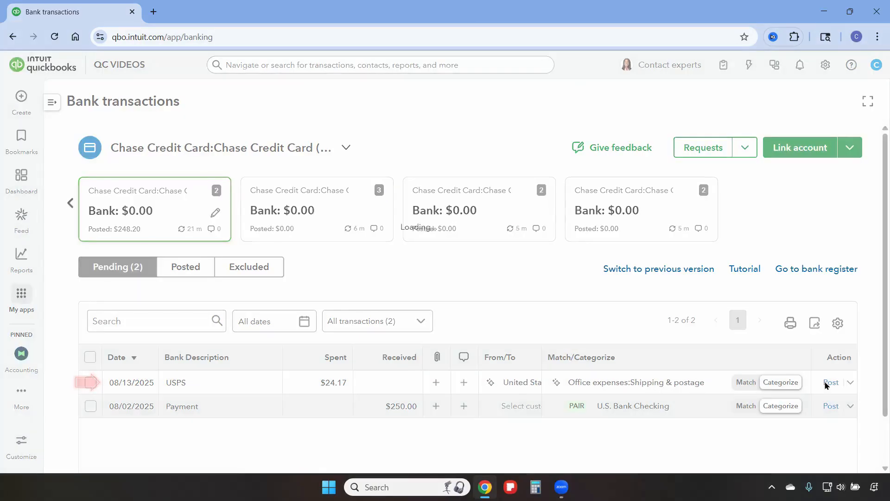
{"action": "scroll", "coordinate": [237, 389], "scroll_direction": "down", "scroll_amount": 3}
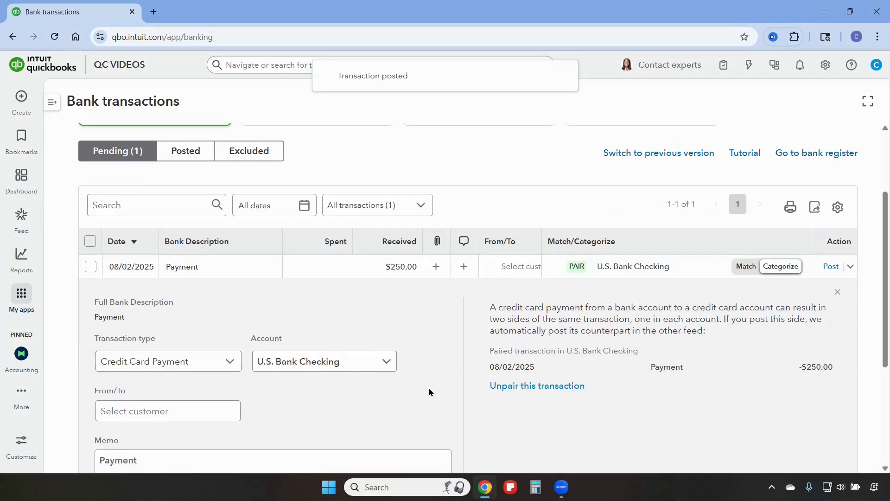
{"action": "scroll", "coordinate": [429, 393], "scroll_direction": "down", "scroll_amount": 3}
{"action": "left_click", "coordinate": [123, 414]}
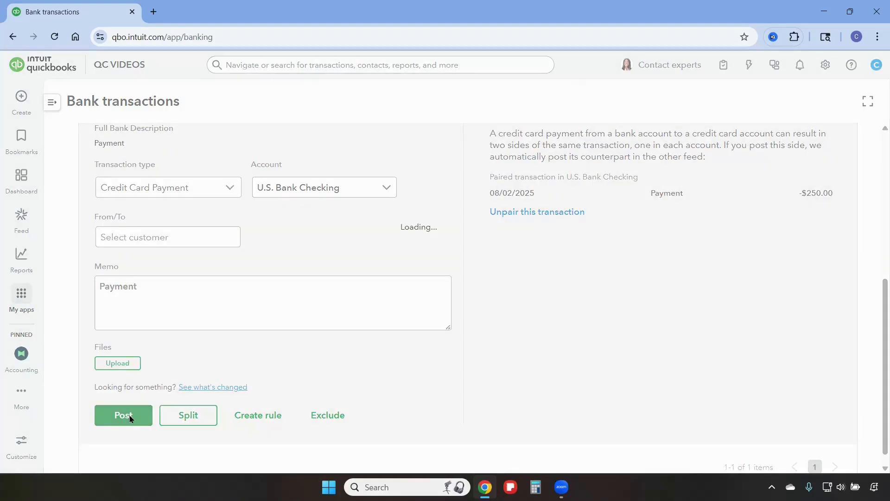
{"action": "scroll", "coordinate": [556, 429], "scroll_direction": "up", "scroll_amount": 2}
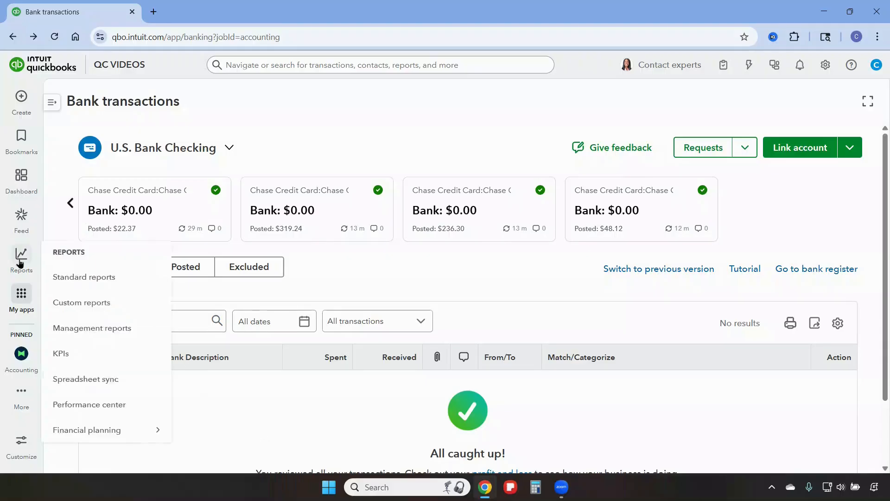
Open the Balance Sheet report and examine the Chase Credit Card parent and subaccount balances under Credit Cards.
{"action": "mouse_move", "coordinate": [11, 248]}
{"action": "left_click", "coordinate": [79, 277]}
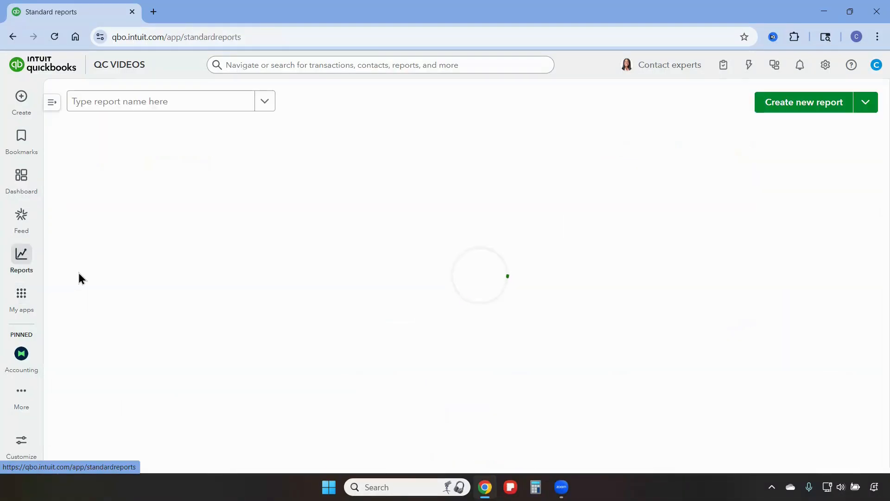
{"action": "left_click", "coordinate": [130, 301]}
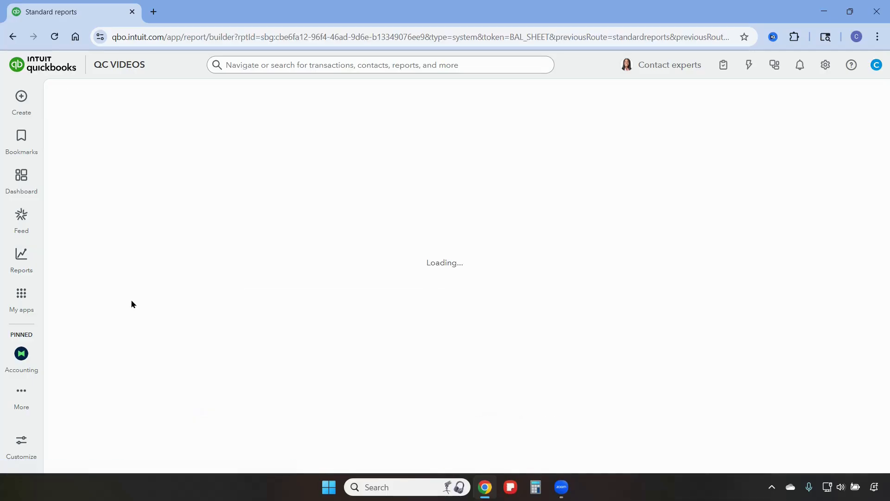
{"action": "scroll", "coordinate": [676, 301], "scroll_direction": "down", "scroll_amount": 5}
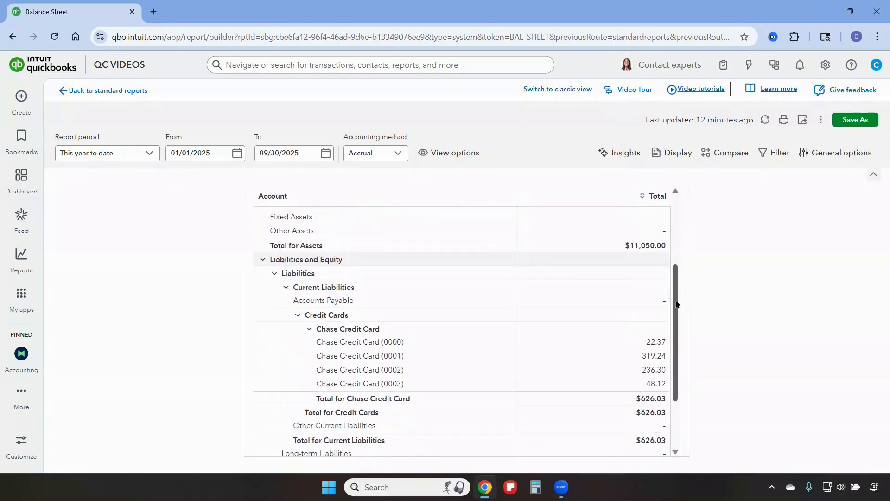
{"action": "scroll", "coordinate": [675, 307], "scroll_direction": "down", "scroll_amount": 2}
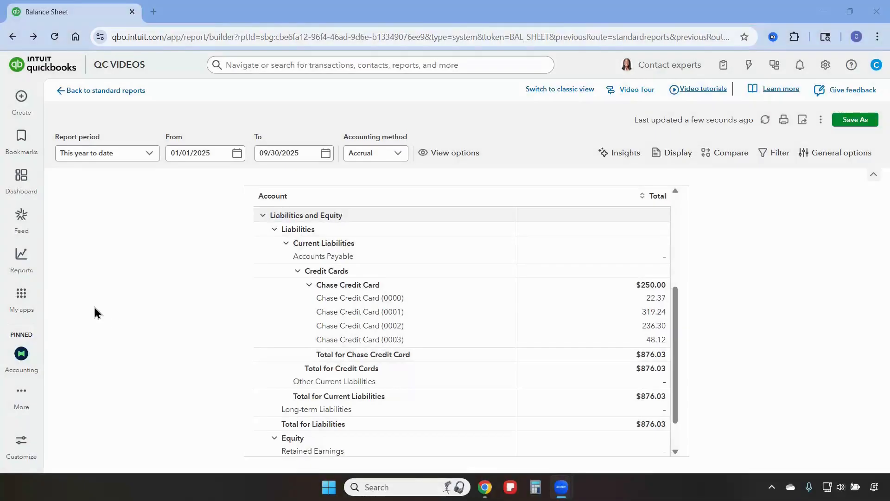
Set up a reconciliation of Chase Credit Card with a statement ending balance of 876.03 and ending date 08/31/2025.
{"action": "left_click", "coordinate": [21, 297]}
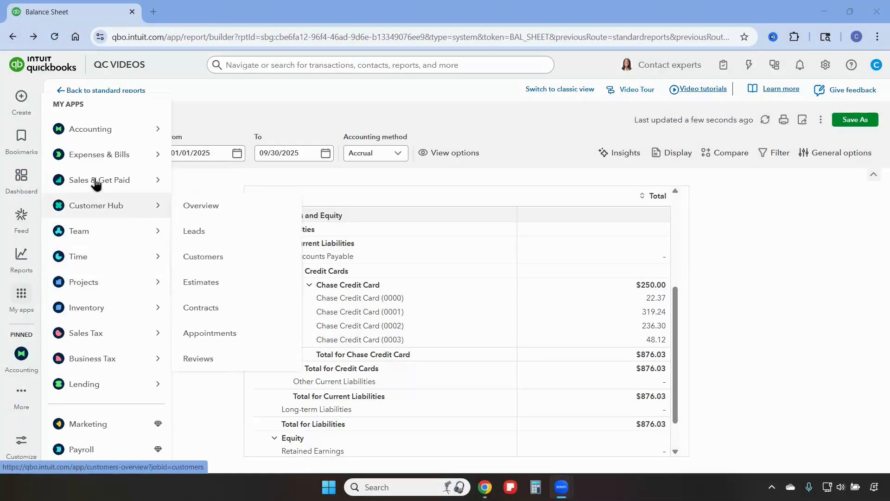
{"action": "mouse_move", "coordinate": [111, 133]}
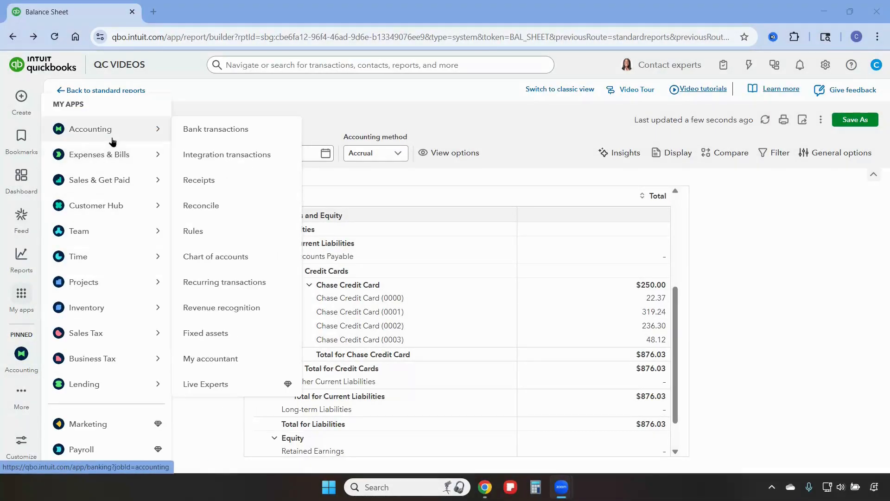
{"action": "left_click", "coordinate": [204, 204]}
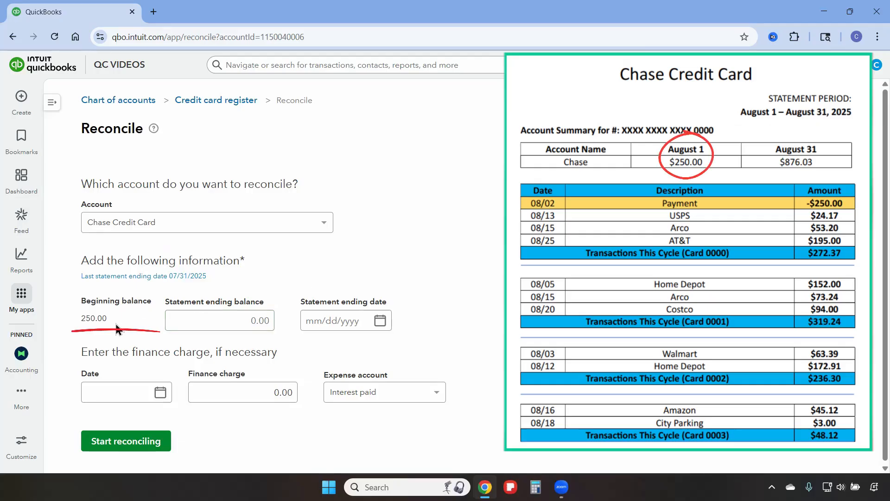
{"action": "left_click", "coordinate": [245, 319]}
{"action": "type", "text": "876.03"}
{"action": "left_click", "coordinate": [380, 323]}
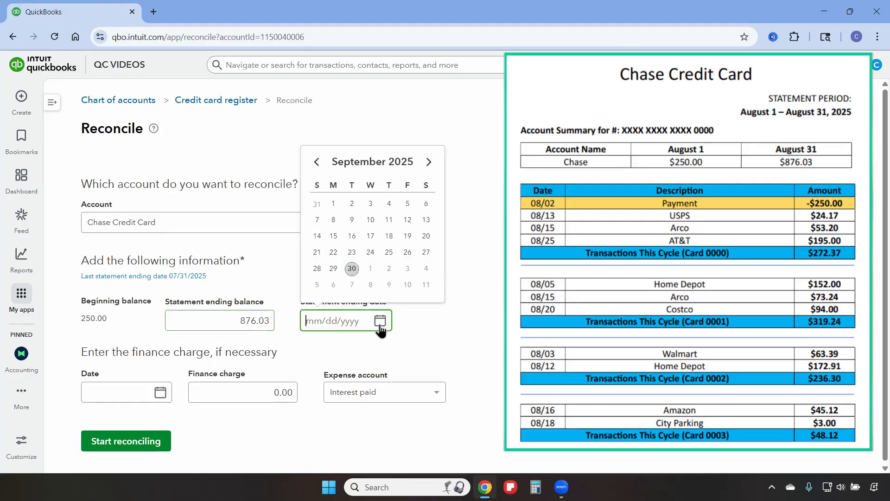
{"action": "left_click", "coordinate": [316, 204]}
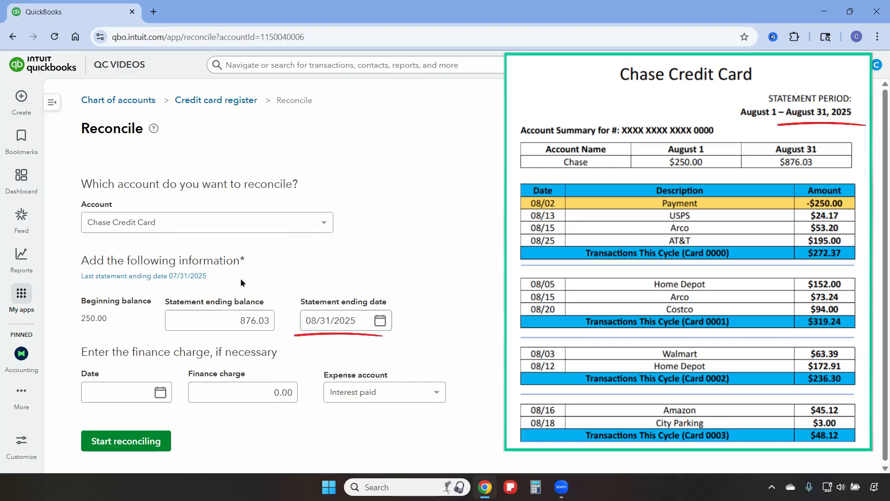
Start the Chase Credit Card reconciliation, mark all listed transactions as cleared, and finish it.
{"action": "left_click", "coordinate": [142, 445]}
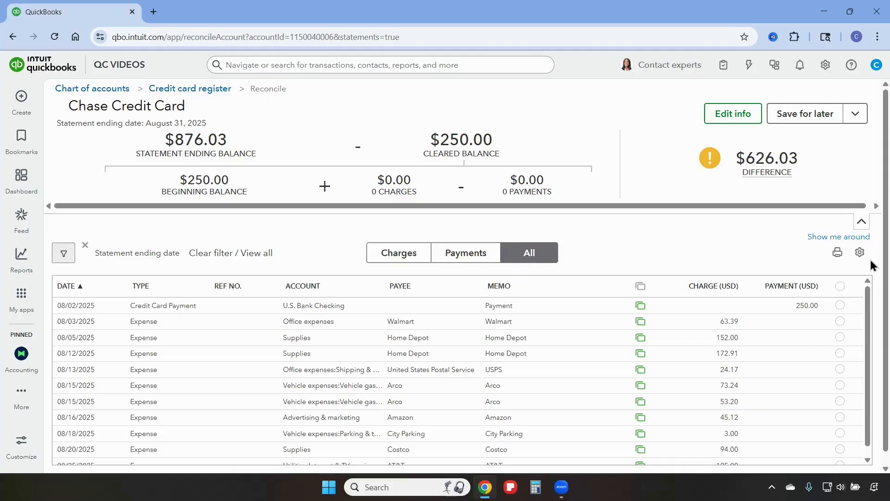
{"action": "left_click", "coordinate": [841, 286]}
{"action": "left_click", "coordinate": [593, 312]}
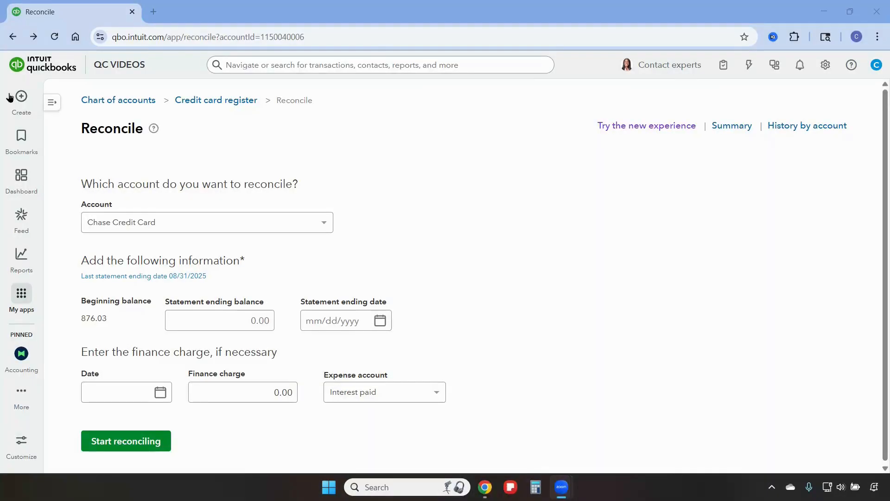
Create a journal entry dated 08/31/2025 and choose Chase Credit Card (0001) as the account on line 1.
{"action": "left_click", "coordinate": [13, 97]}
{"action": "left_click", "coordinate": [429, 196]}
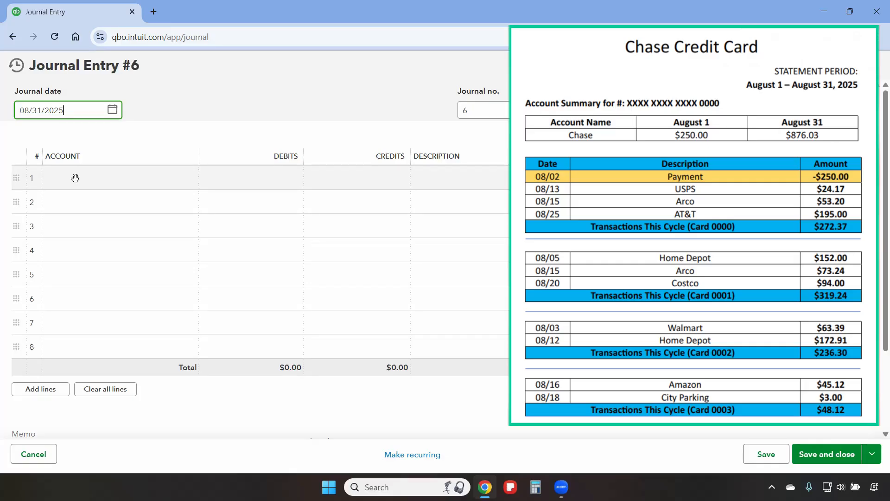
{"action": "left_click", "coordinate": [75, 178]}
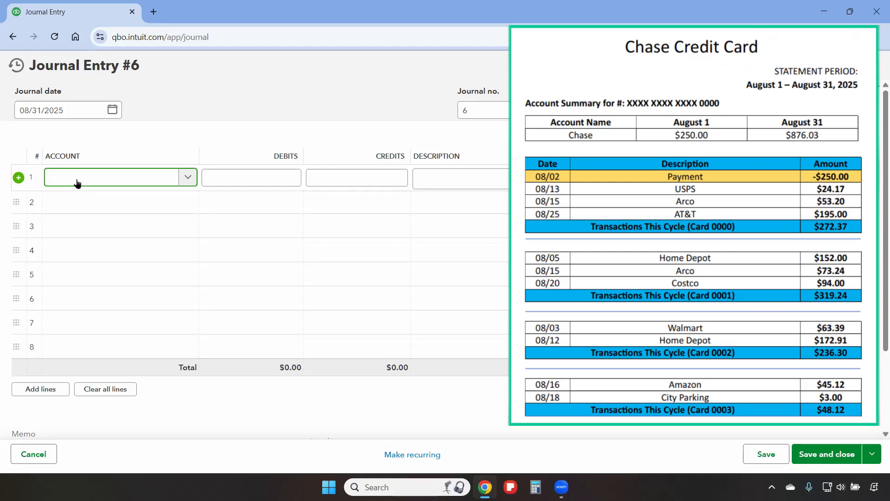
{"action": "type", "text": "000"}
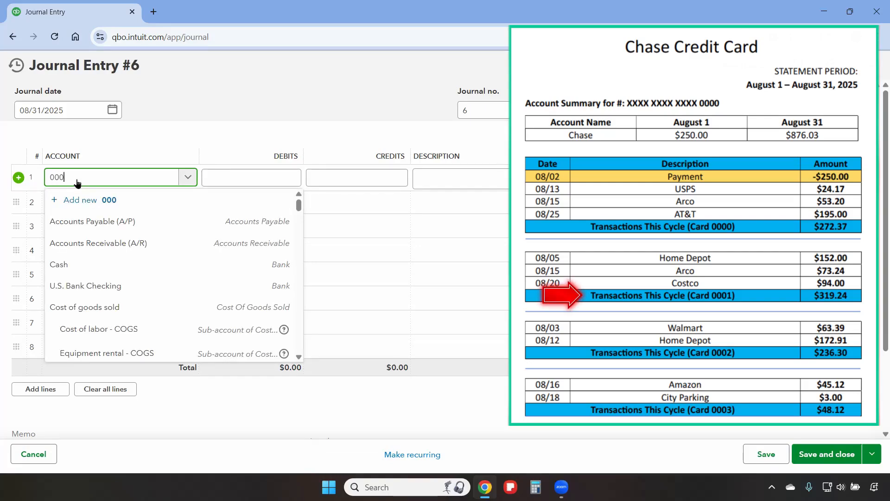
{"action": "type", "text": "1"}
{"action": "left_click", "coordinate": [134, 220]}
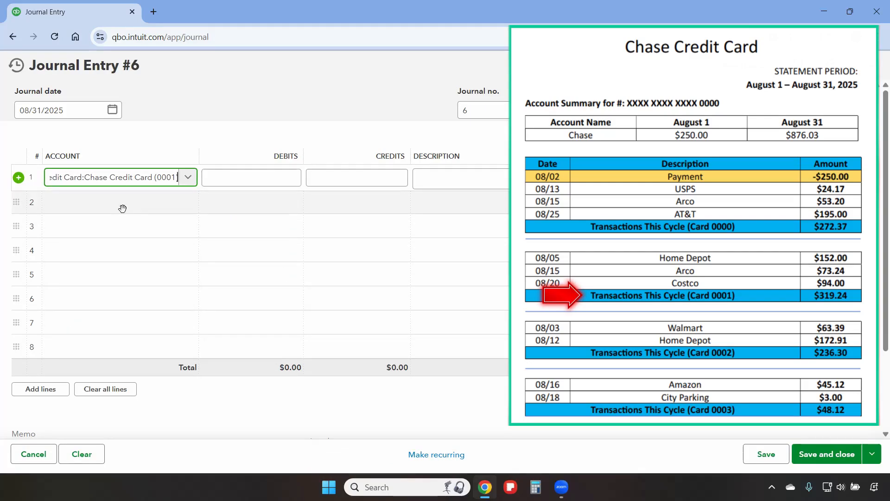
Choose Chase Credit Card (0002) as the account on line 2 and Chase Credit Card (0003) on line 3.
{"action": "left_click", "coordinate": [123, 211]}
{"action": "type", "text": "0002"}
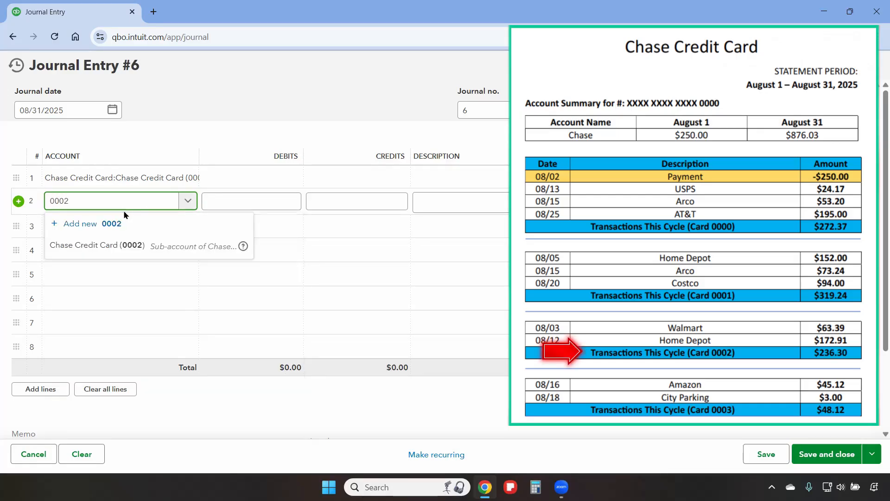
{"action": "left_click", "coordinate": [124, 246]}
{"action": "left_click", "coordinate": [106, 228]}
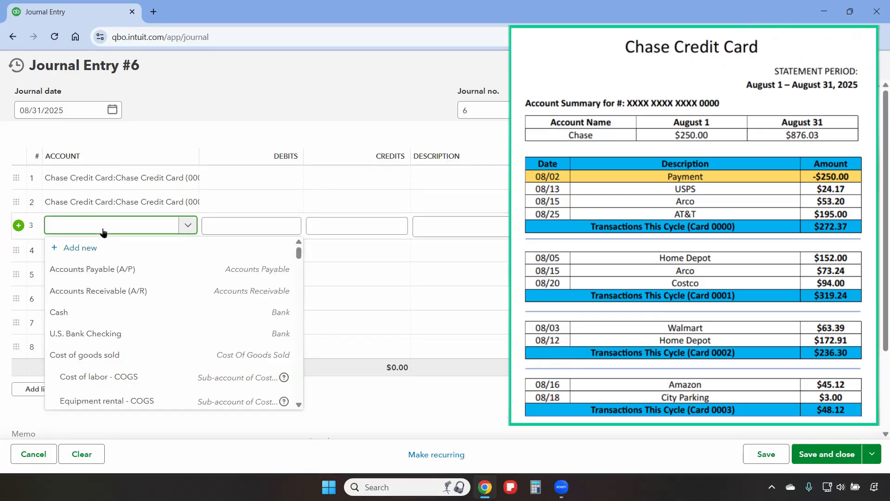
{"action": "type", "text": "0003"}
{"action": "left_click", "coordinate": [105, 269]}
Enter debits of 319.24 on line 1, 236.30 on line 2 and 48.12 on line 3 of the journal entry.
{"action": "left_click", "coordinate": [252, 180]}
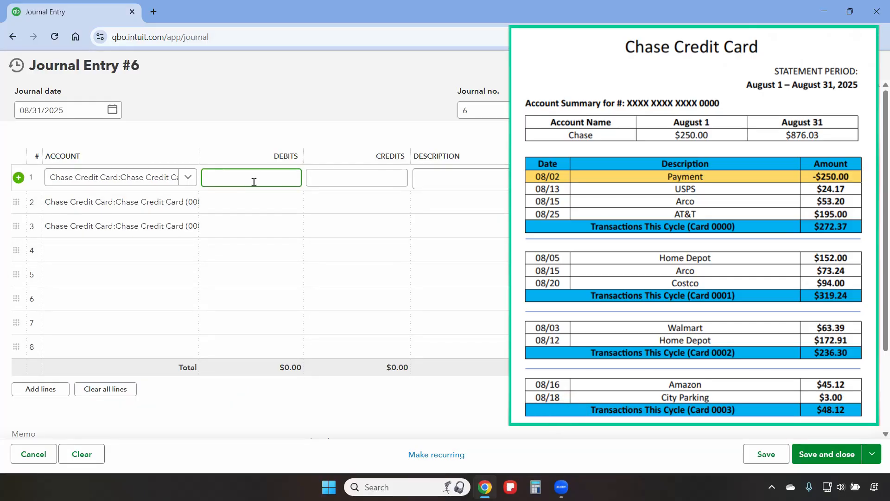
{"action": "type", "text": "319.24"}
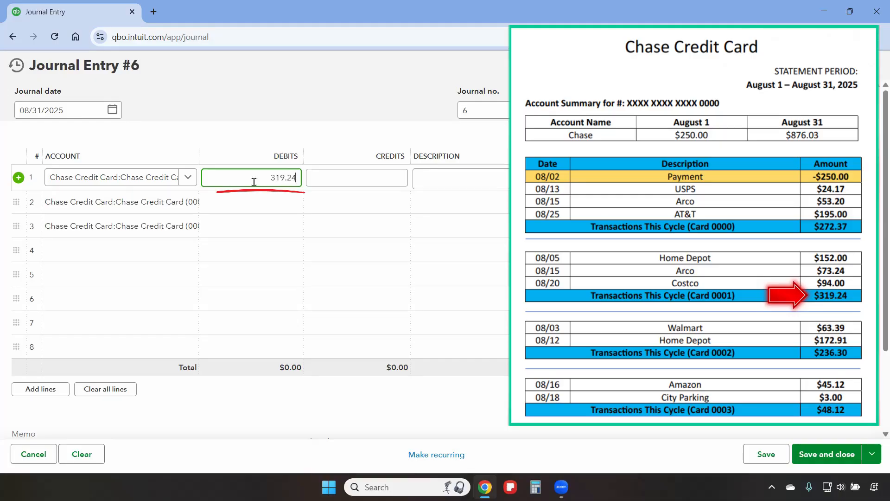
{"action": "left_click", "coordinate": [247, 208]}
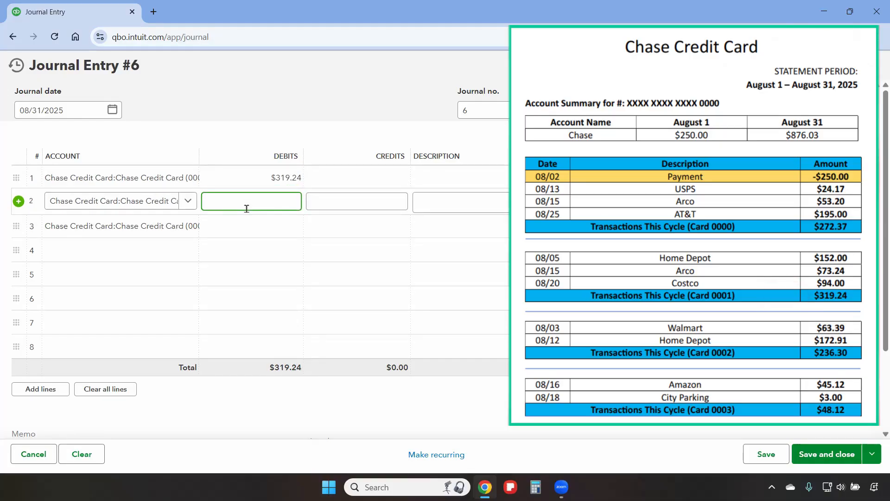
{"action": "type", "text": "236.30"}
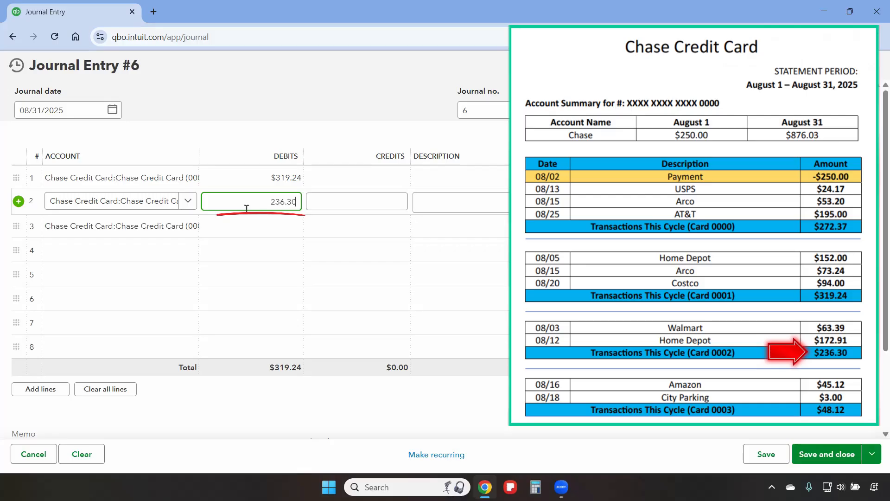
{"action": "left_click", "coordinate": [258, 227]}
{"action": "type", "text": "48"}
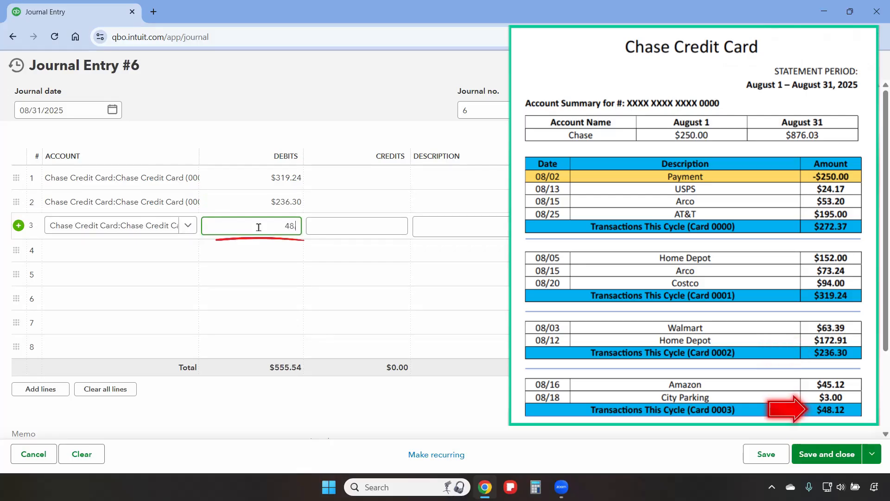
{"action": "type", "text": ".12"}
Choose Chase Credit Card (0000) as the account on line 4 of the journal entry.
{"action": "left_click", "coordinate": [134, 249]}
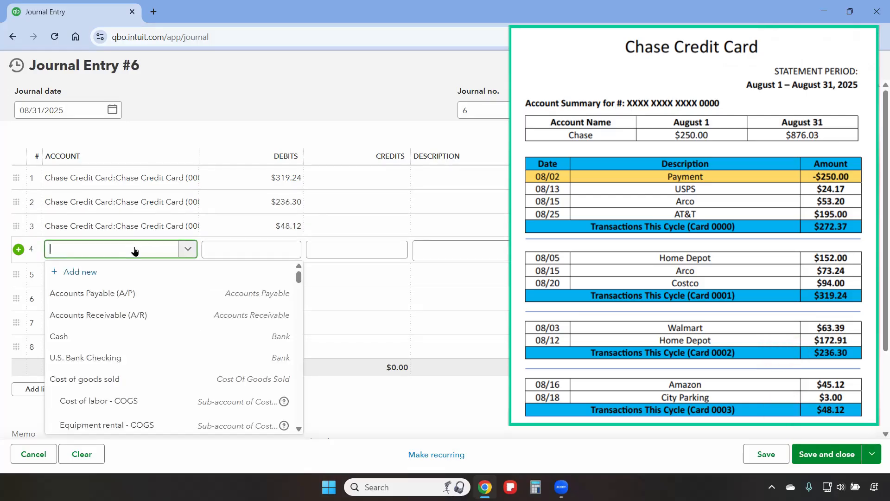
{"action": "type", "text": "0000"}
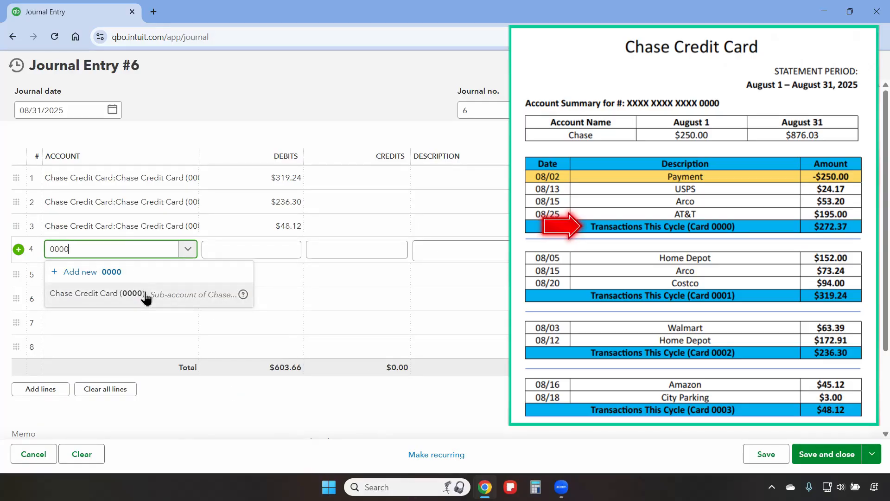
{"action": "left_click", "coordinate": [146, 298]}
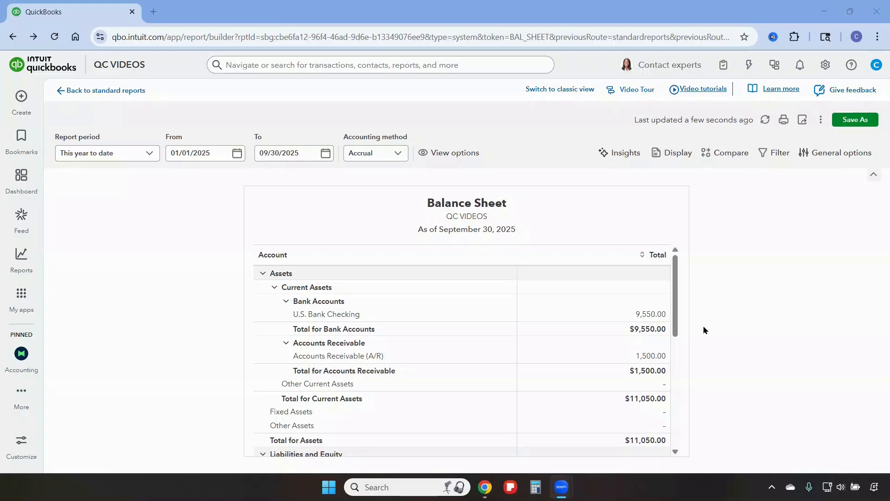
Examine the Chase Credit Card subaccount balances under Credit Cards on the Balance Sheet.
{"action": "left_click_drag", "start_coordinate": [675, 314], "coordinate": [676, 354]}
{"action": "scroll", "coordinate": [675, 354], "scroll_direction": "down", "scroll_amount": 5}
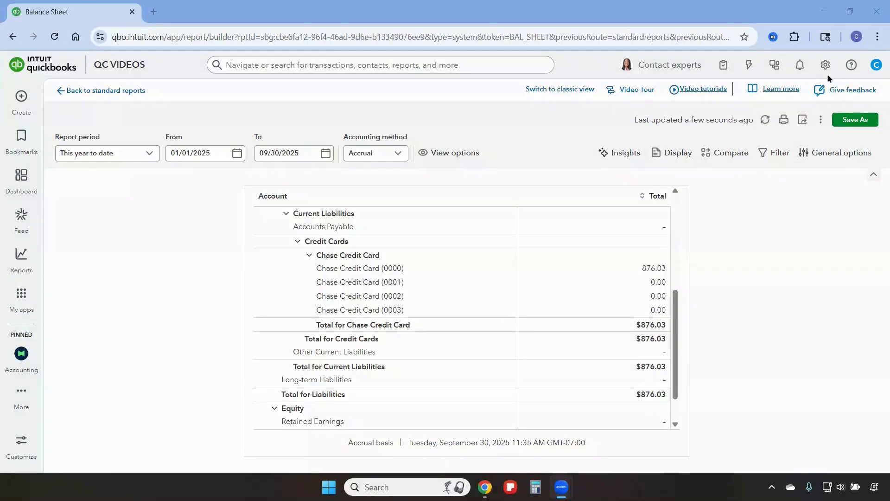
Open the recurring transactions list and create a new template of the Journal Entry transaction type.
{"action": "left_click", "coordinate": [825, 66]}
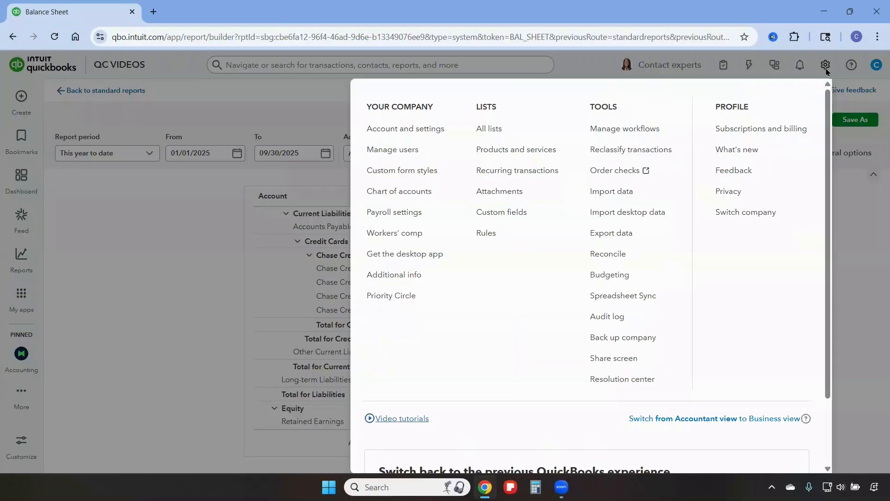
{"action": "left_click", "coordinate": [483, 171]}
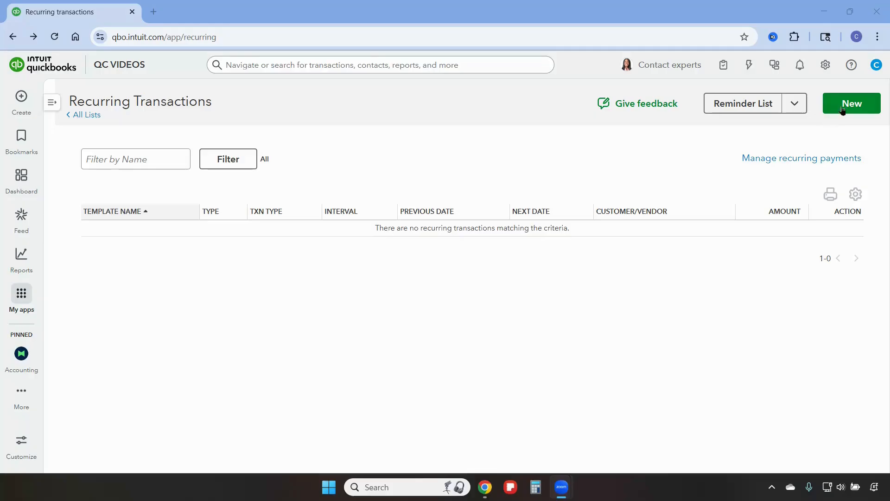
{"action": "left_click", "coordinate": [844, 109]}
{"action": "left_click", "coordinate": [419, 278]}
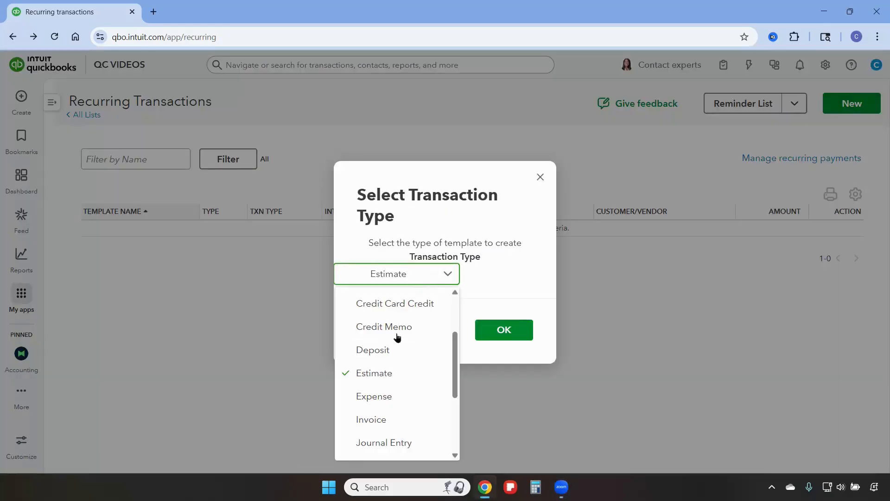
{"action": "left_click", "coordinate": [391, 444]}
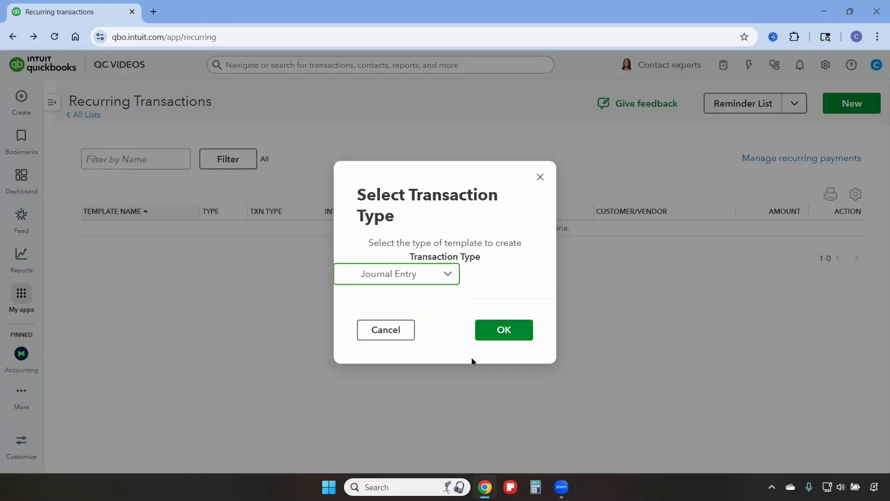
{"action": "left_click", "coordinate": [496, 339]}
Name the recurring template Chase Credit Card and set its type to Unscheduled.
{"action": "type", "text": "Chase Credit Card"}
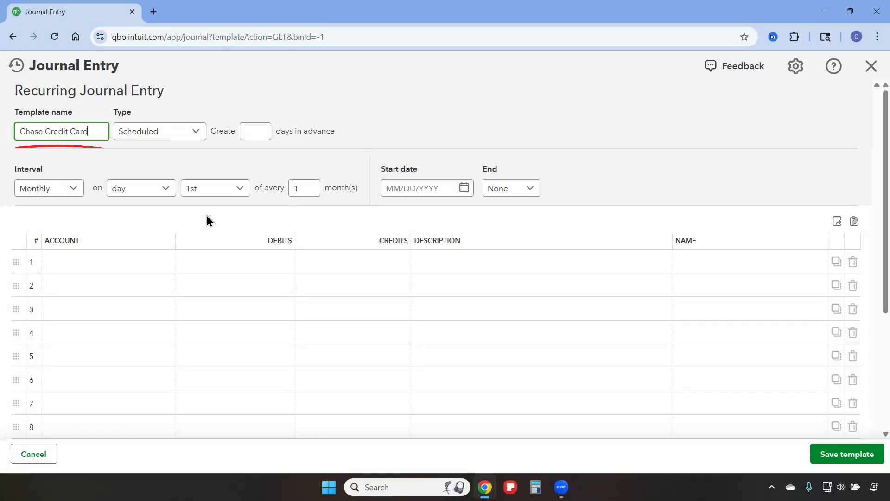
{"action": "left_click", "coordinate": [184, 136]}
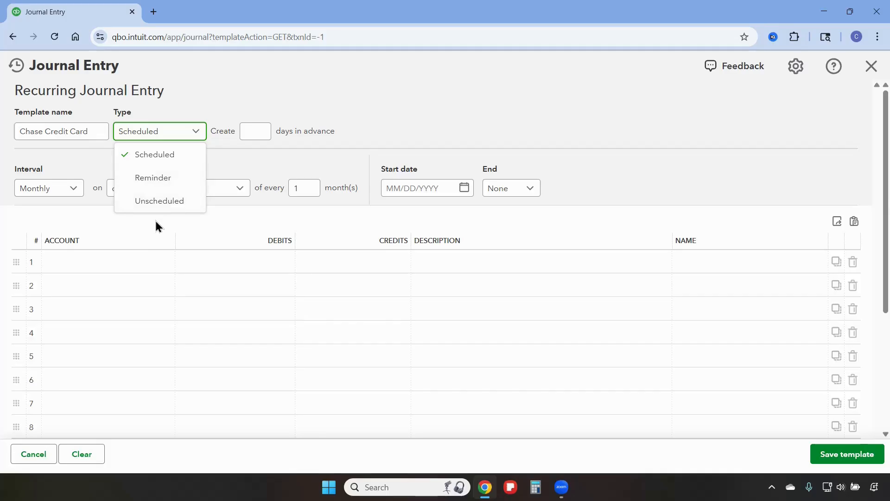
{"action": "left_click", "coordinate": [157, 201]}
Set the template's accounts to Chase Credit Card (0001) on line 1, (0002) on line 2 and (0003) on line 3.
{"action": "left_click", "coordinate": [112, 211]}
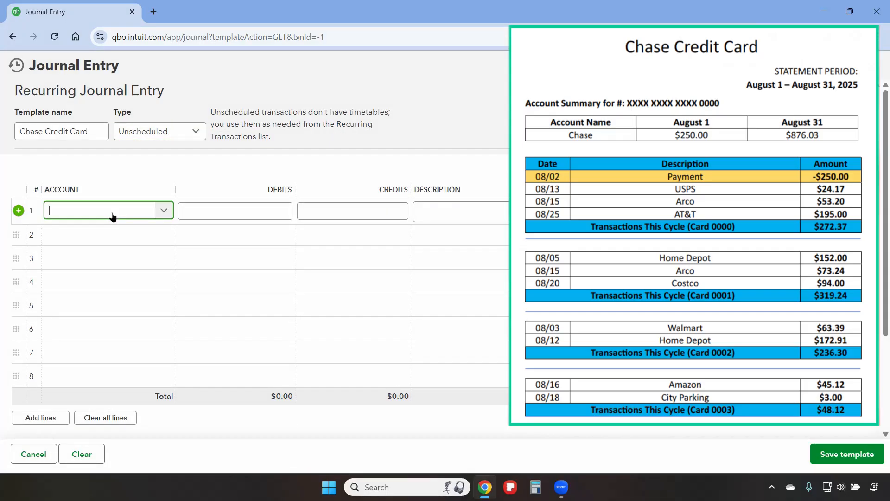
{"action": "type", "text": "0001"}
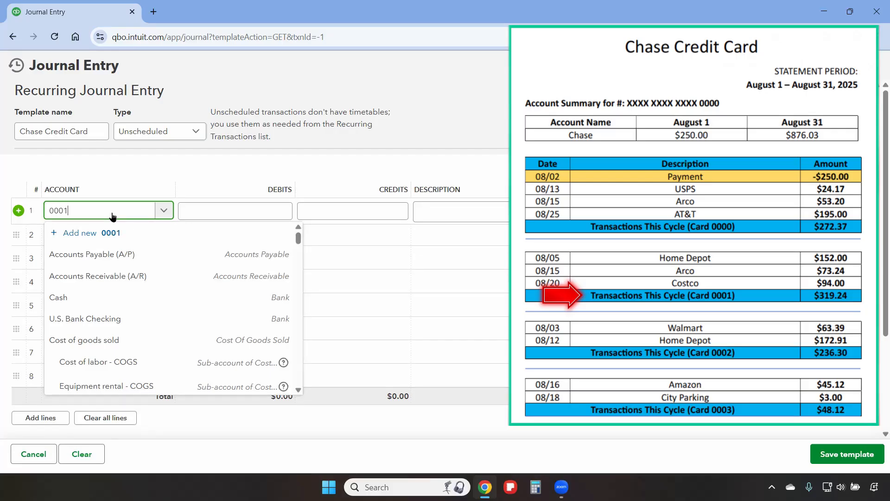
{"action": "left_click", "coordinate": [79, 254]}
{"action": "left_click", "coordinate": [87, 239]}
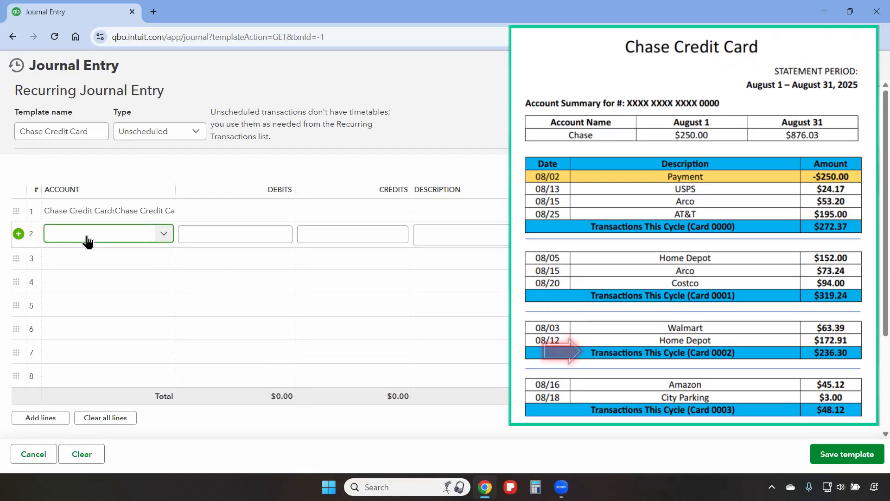
{"action": "type", "text": "0002"}
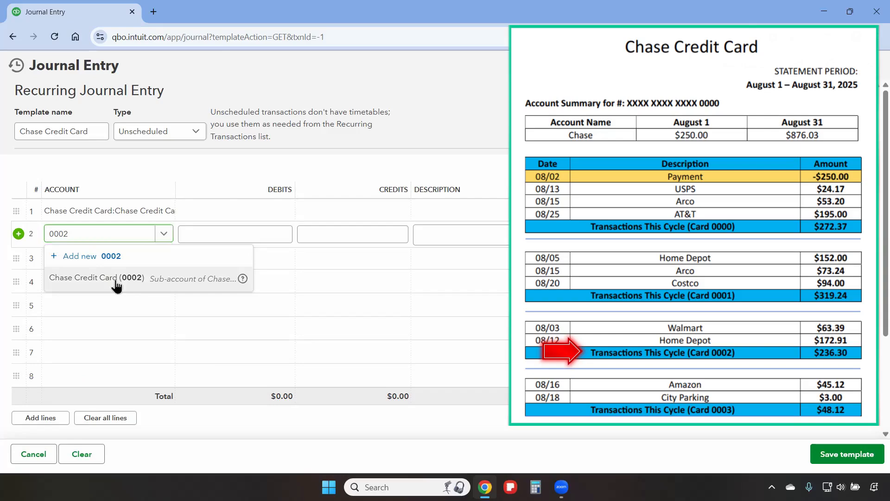
{"action": "left_click", "coordinate": [117, 277]}
{"action": "left_click", "coordinate": [110, 259]}
{"action": "type", "text": "00"}
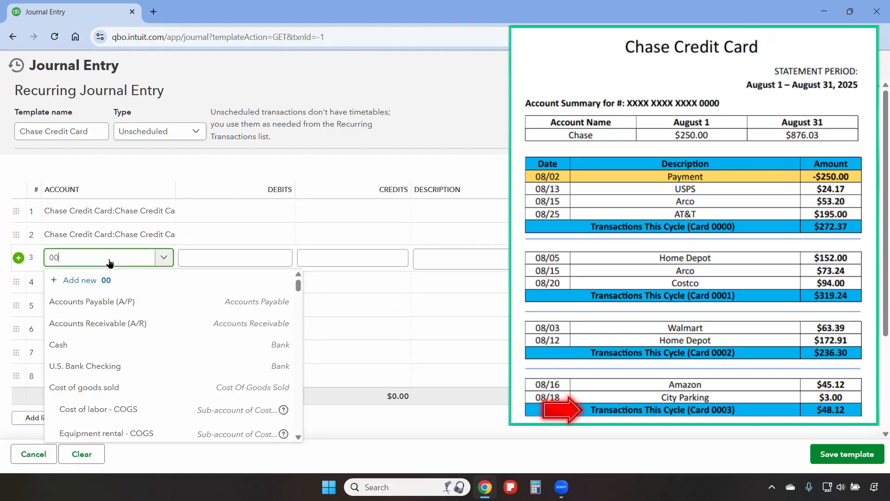
{"action": "type", "text": "03"}
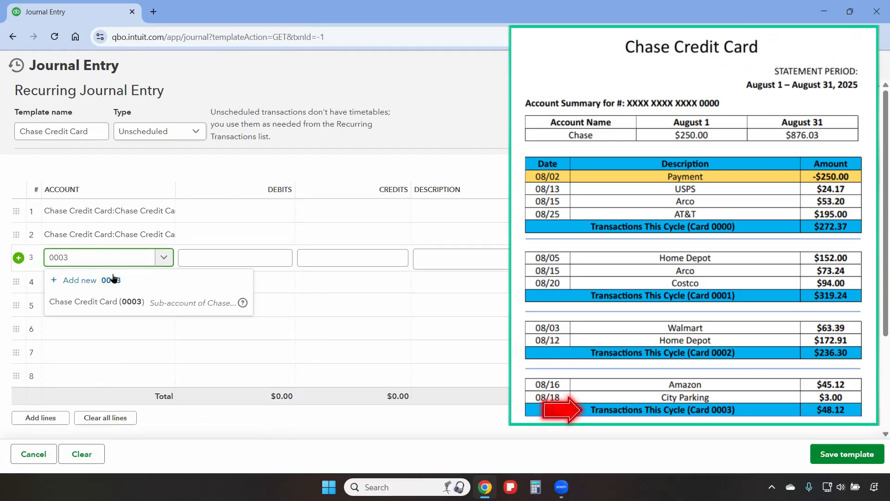
{"action": "left_click", "coordinate": [128, 302]}
Enter DR as the description on lines 1, 2 and 3 of the recurring journal entry.
{"action": "left_click", "coordinate": [456, 212]}
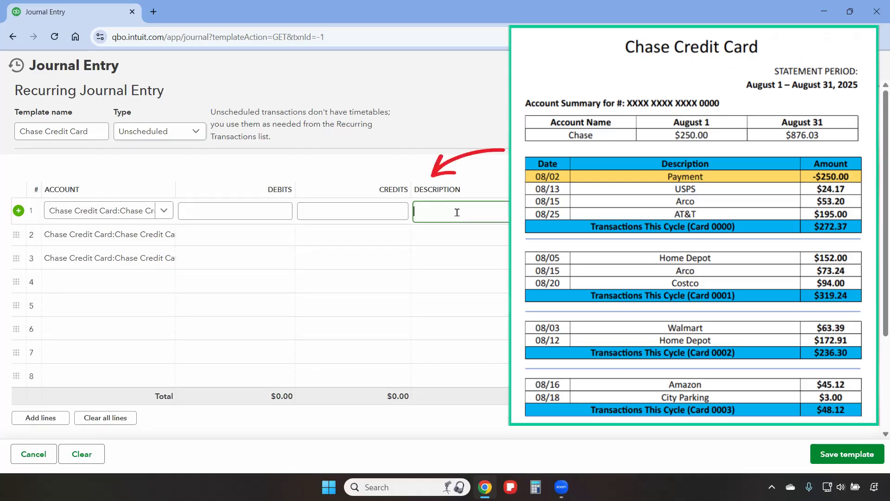
{"action": "type", "text": "DR"}
{"action": "left_click", "coordinate": [453, 237]}
{"action": "type", "text": "DR"}
{"action": "left_click", "coordinate": [441, 258]}
{"action": "type", "text": "DR"}
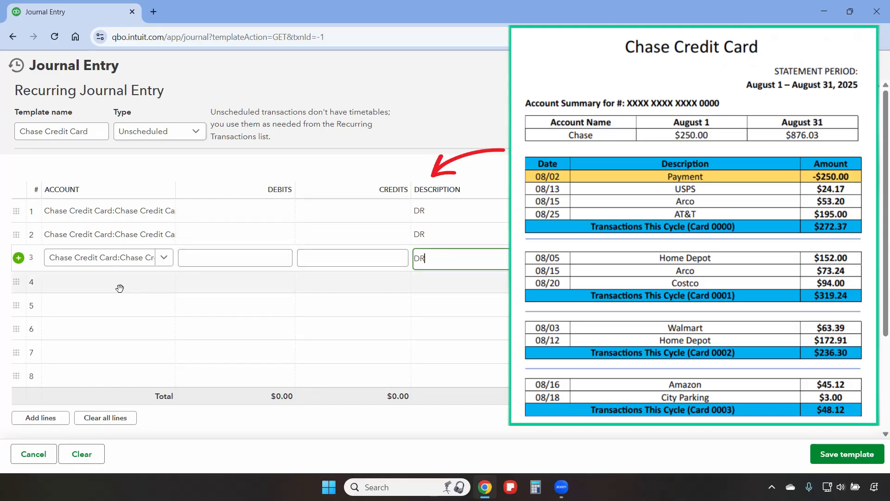
Choose Chase Credit Card (0000) as the account on line 4 of the template and change its description to CR.
{"action": "left_click", "coordinate": [122, 292]}
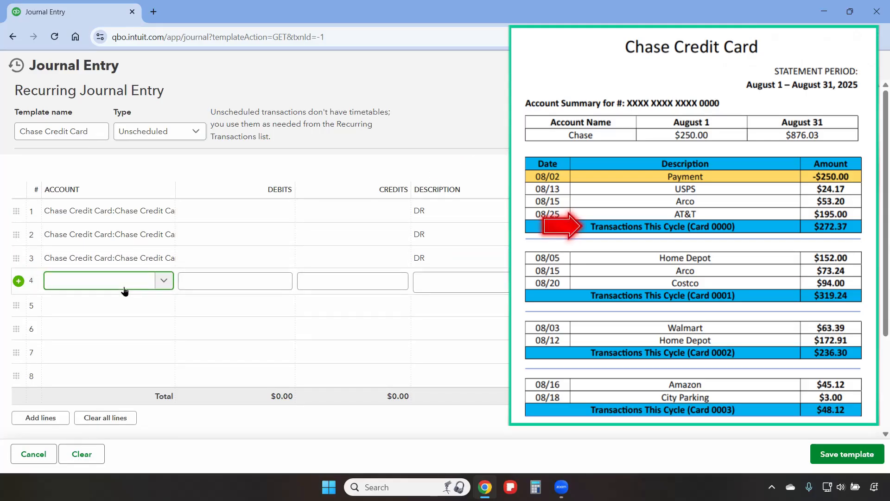
{"action": "type", "text": "0"}
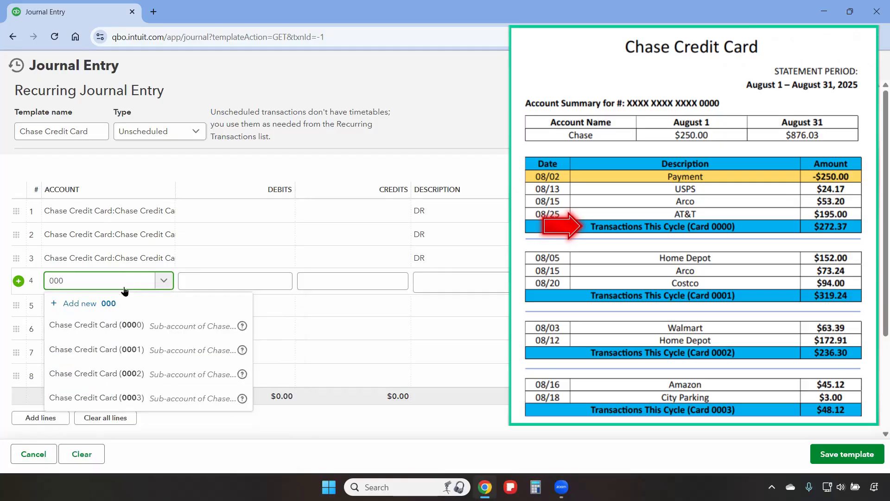
{"action": "type", "text": "0"}
{"action": "left_click", "coordinate": [145, 324]}
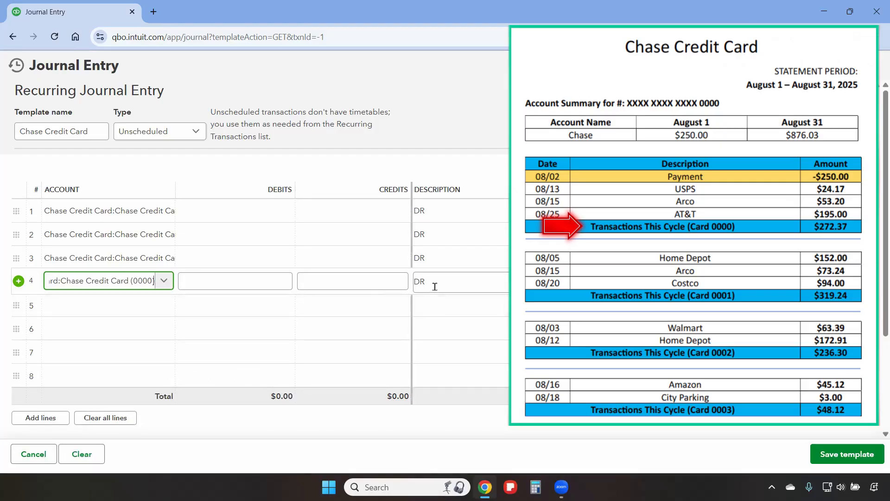
{"action": "left_click", "coordinate": [441, 281]}
{"action": "type", "text": "C"}
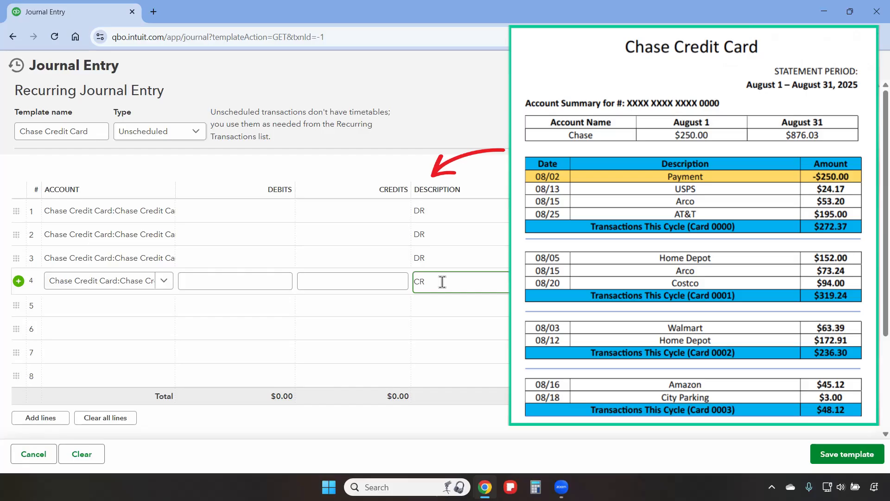